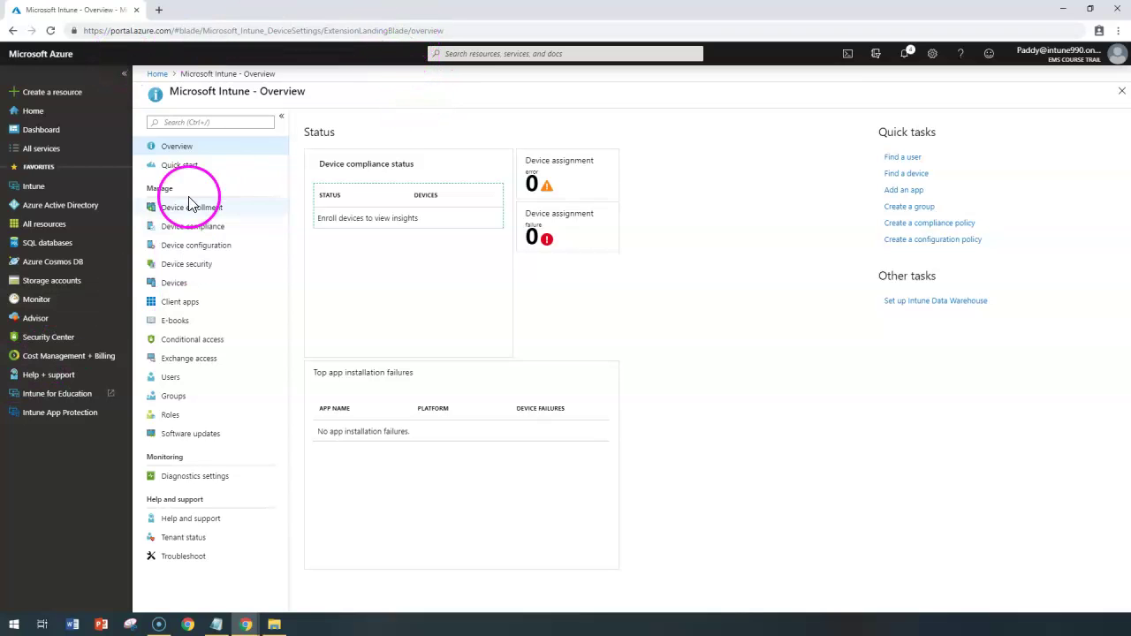
Navigate from the Intune overview to Device configuration > Profiles.
click(27, 192)
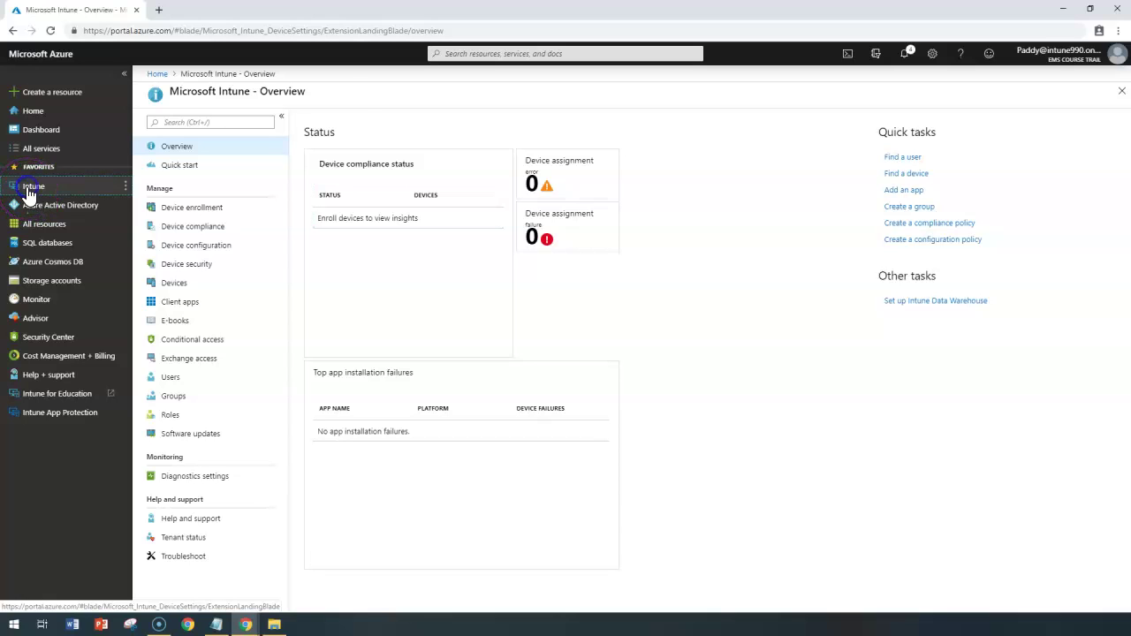
click(193, 245)
click(168, 186)
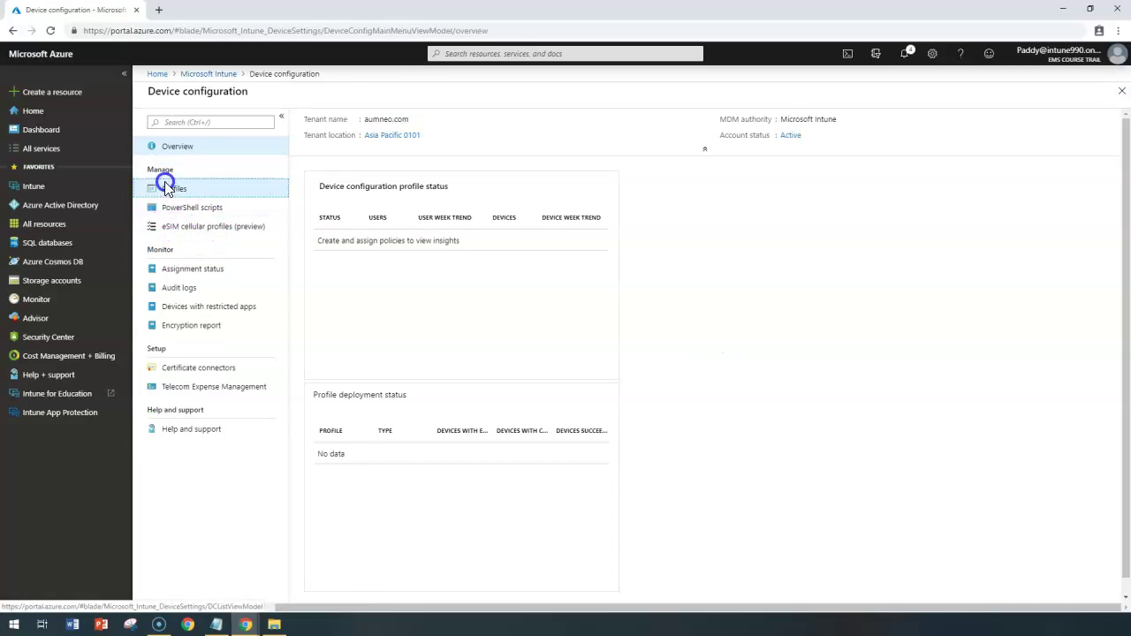
Start a new configuration profile and choose Android Enterprise as its platform.
click(333, 124)
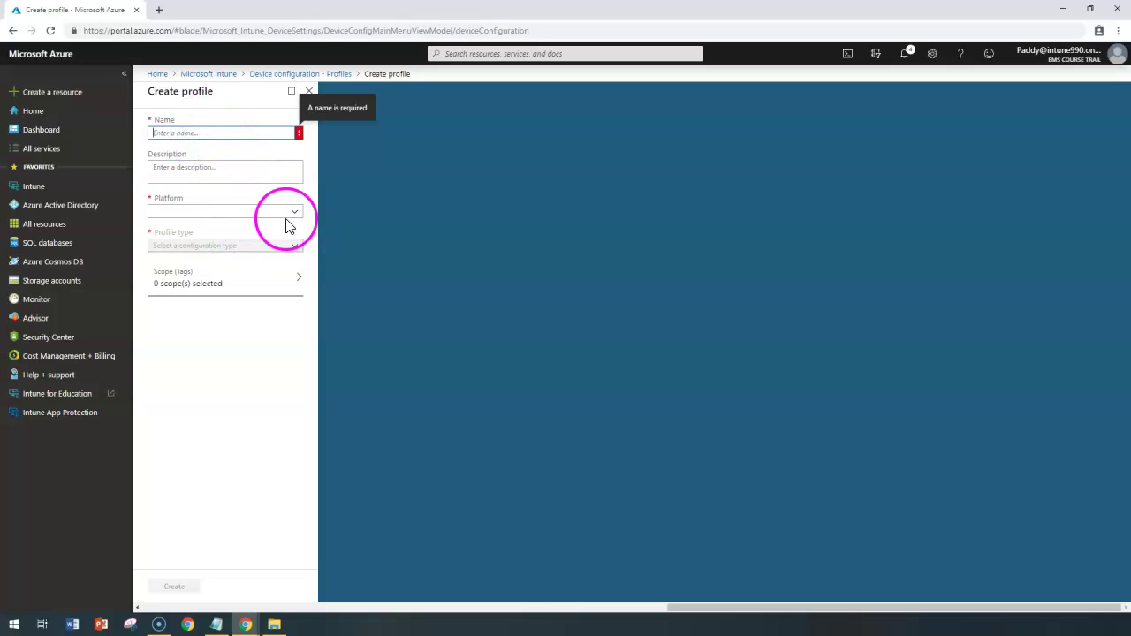
click(295, 215)
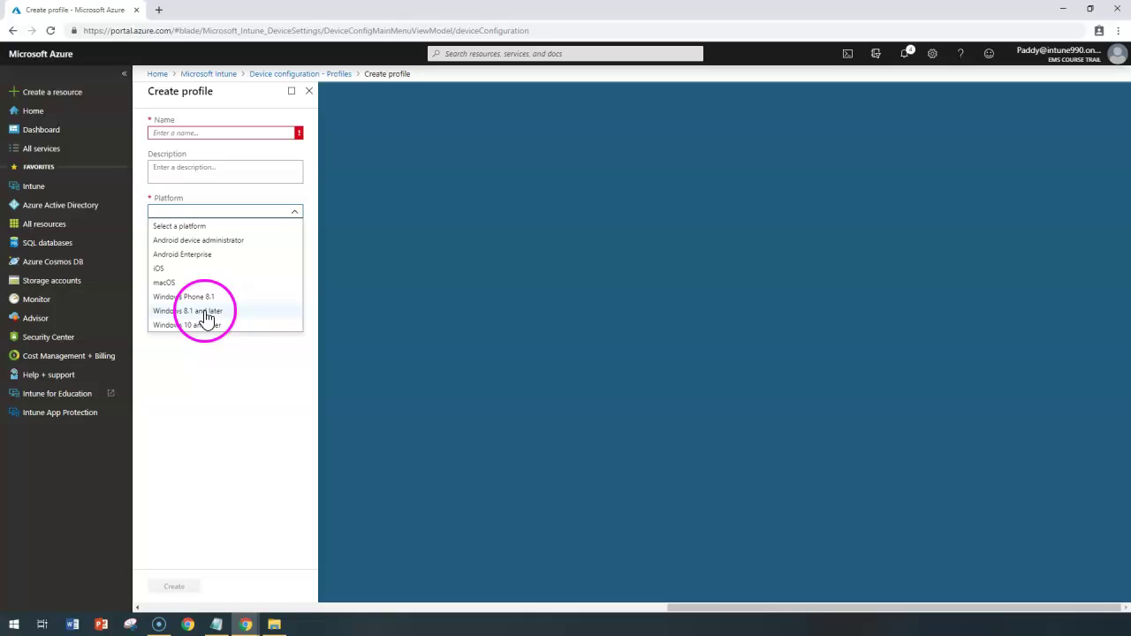
click(177, 256)
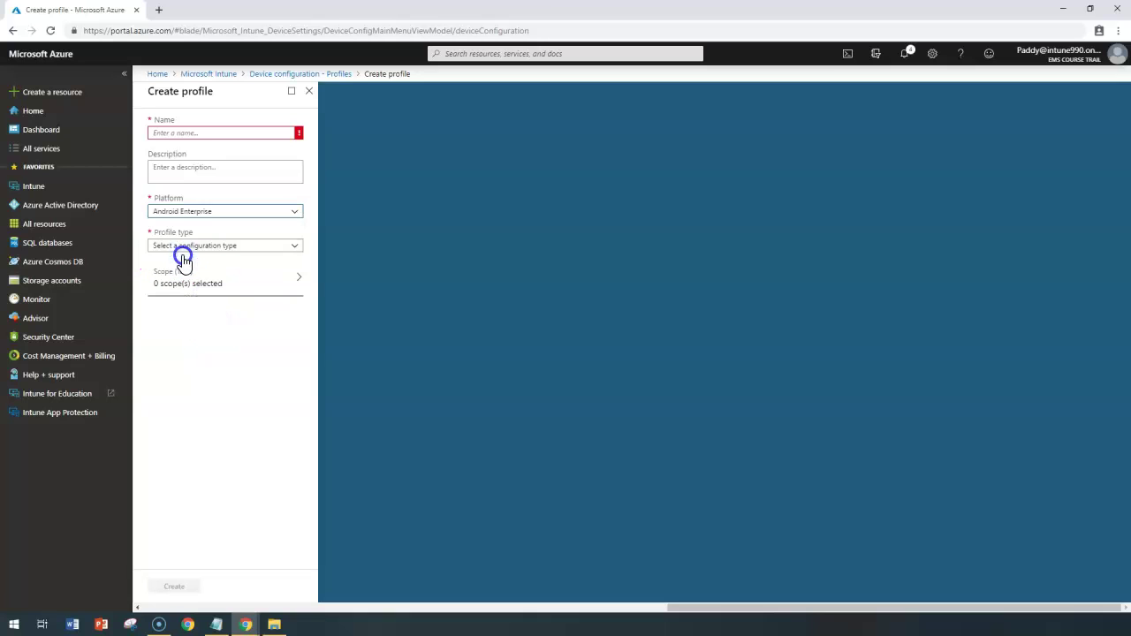
click(267, 253)
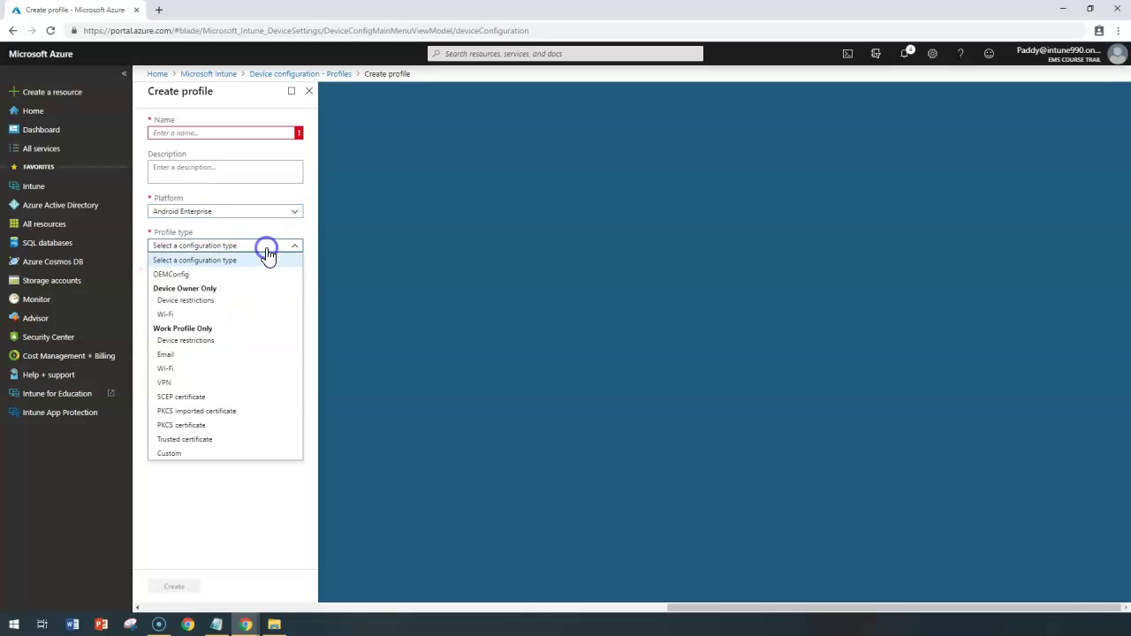
Pick the Work Profile Only Wi-Fi type and set name and description to 'Android Enterprise -WorkProfile-Wifi'.
click(182, 371)
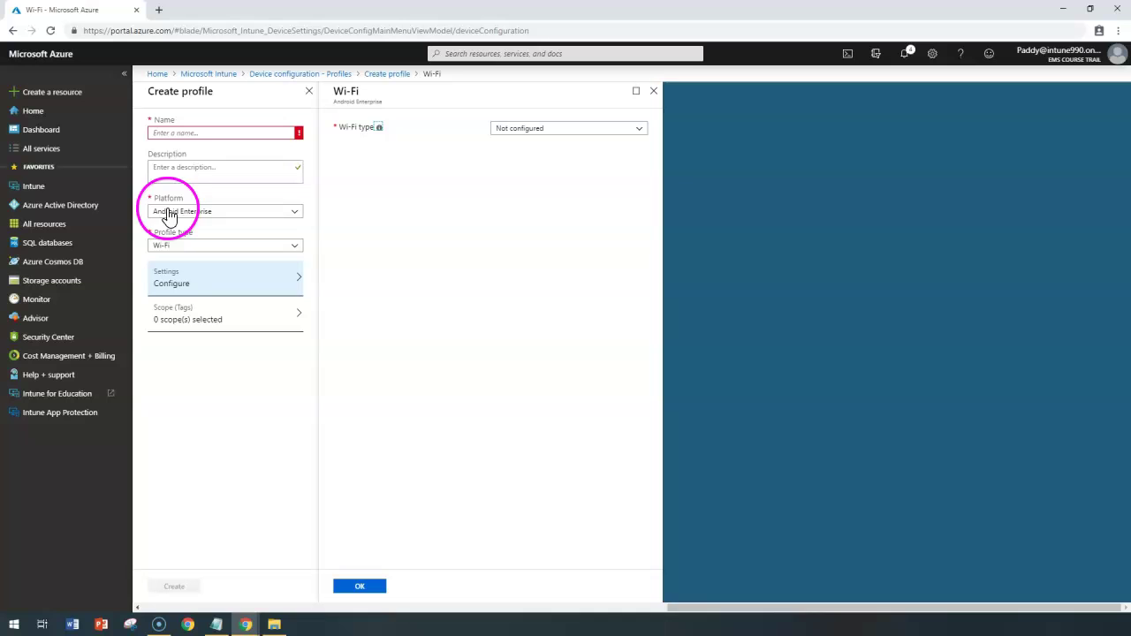
click(177, 133)
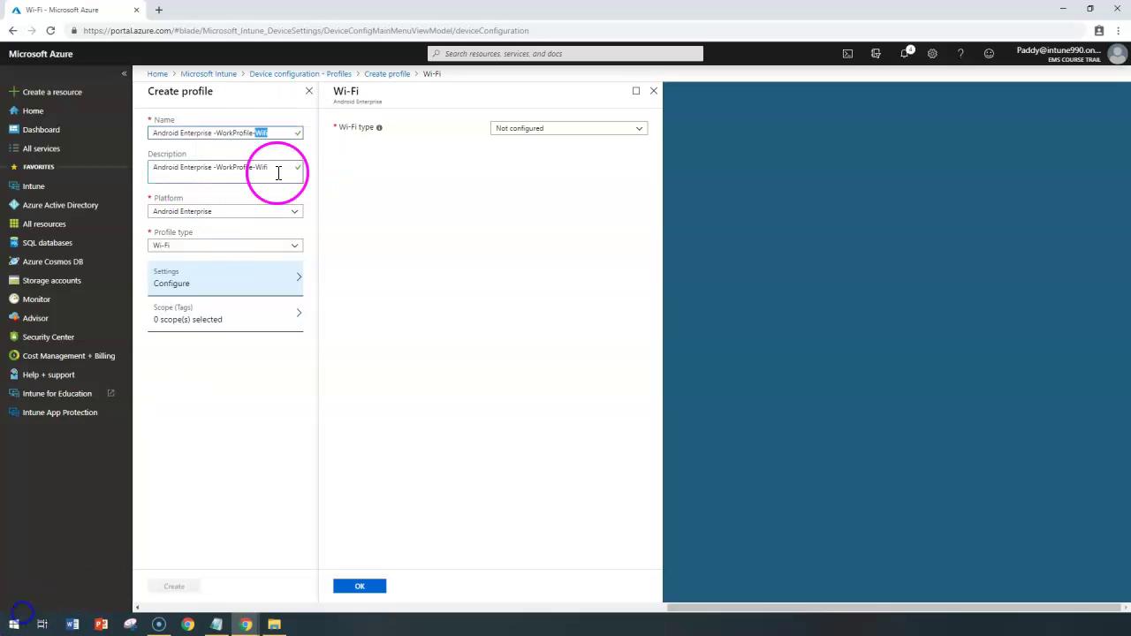
click(279, 172)
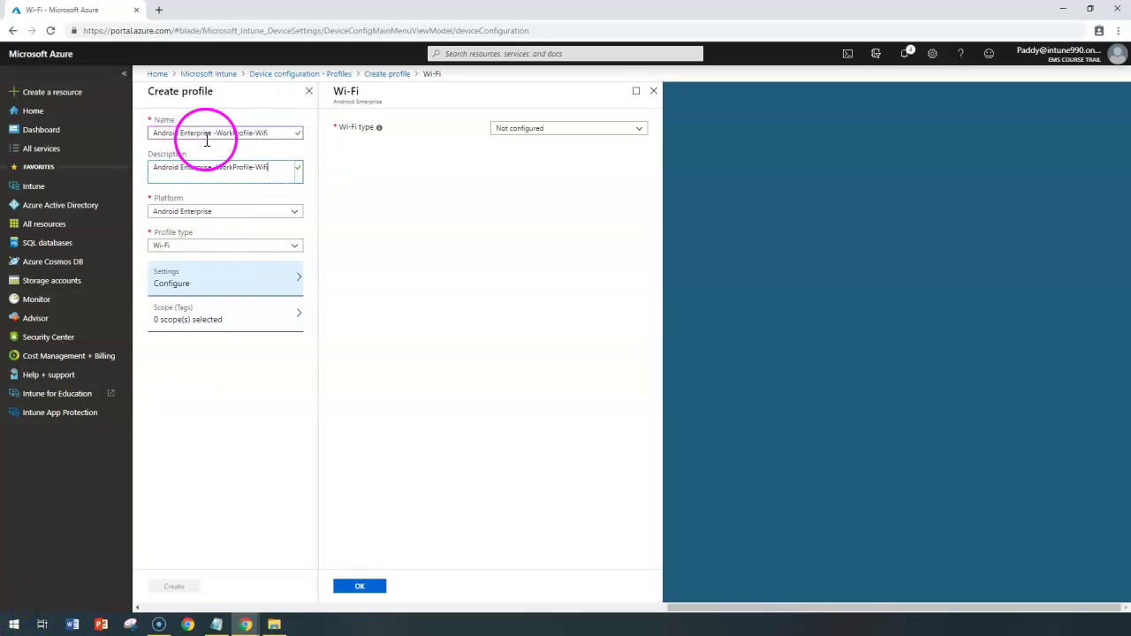
click(273, 138)
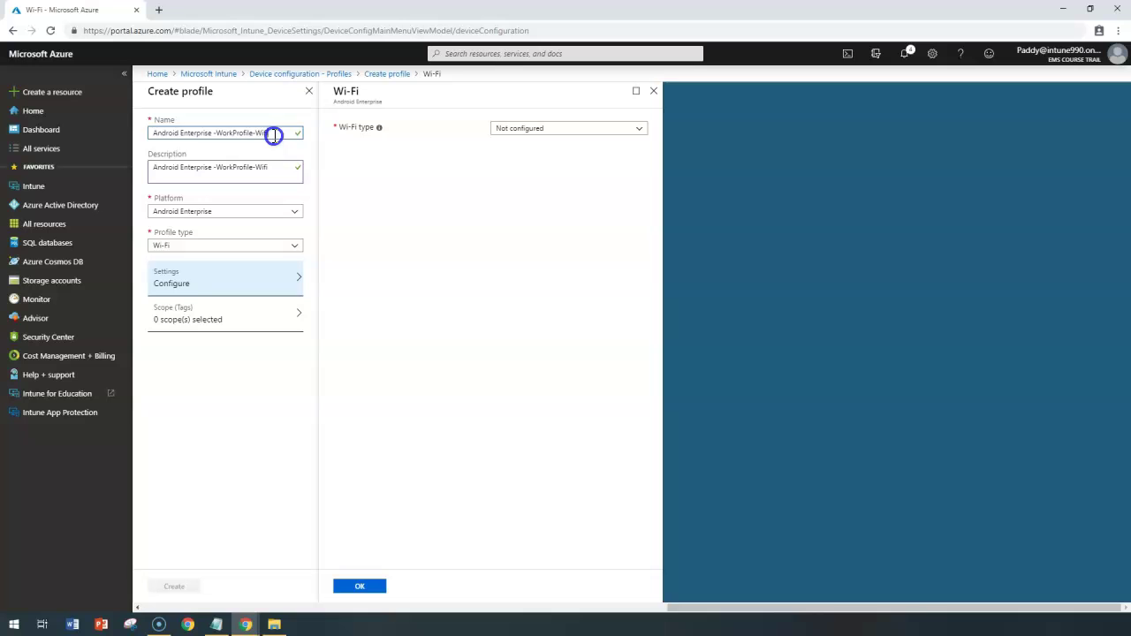
click(263, 175)
drag(278, 176, 1010, 607)
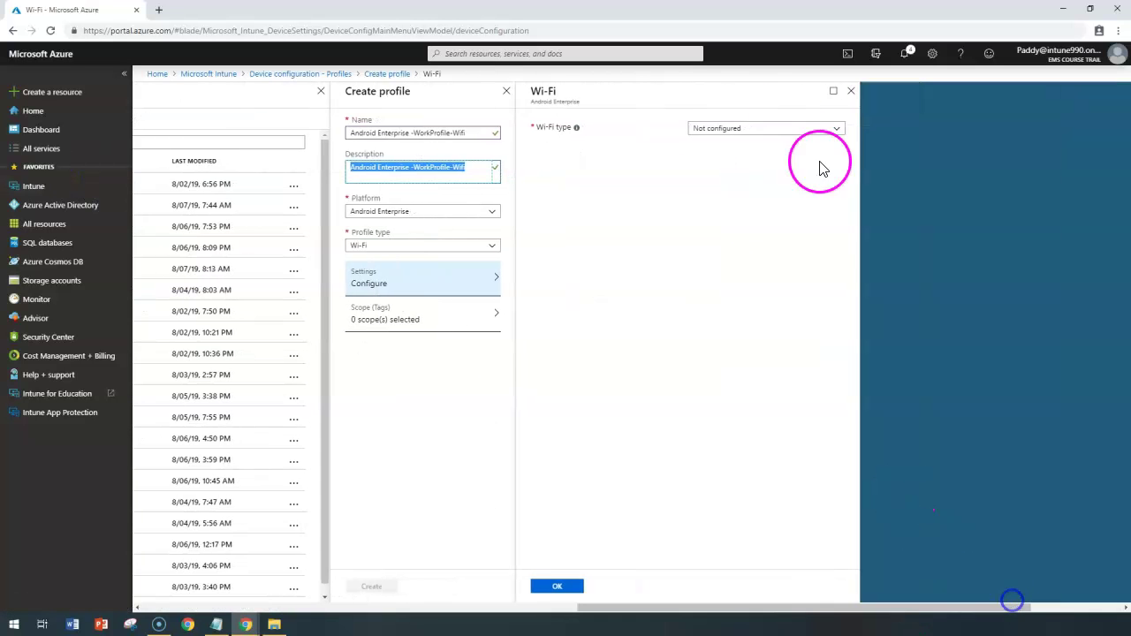
Set the profile's Wi-Fi type to Basic and paste the SSID 'Redmond-corp-Office'.
click(423, 279)
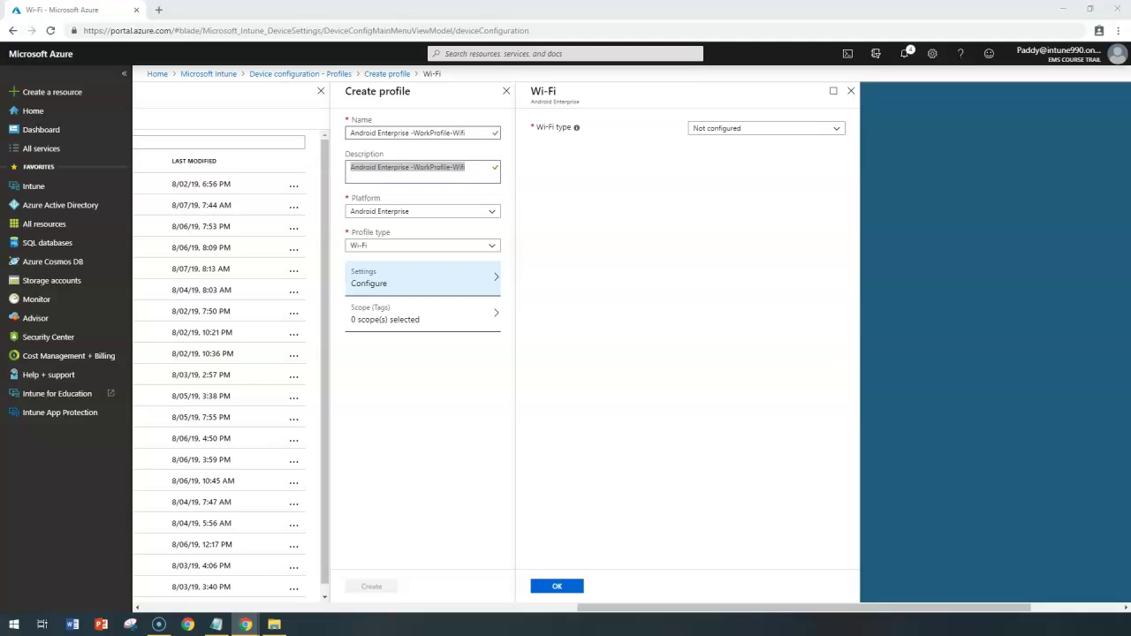
click(734, 129)
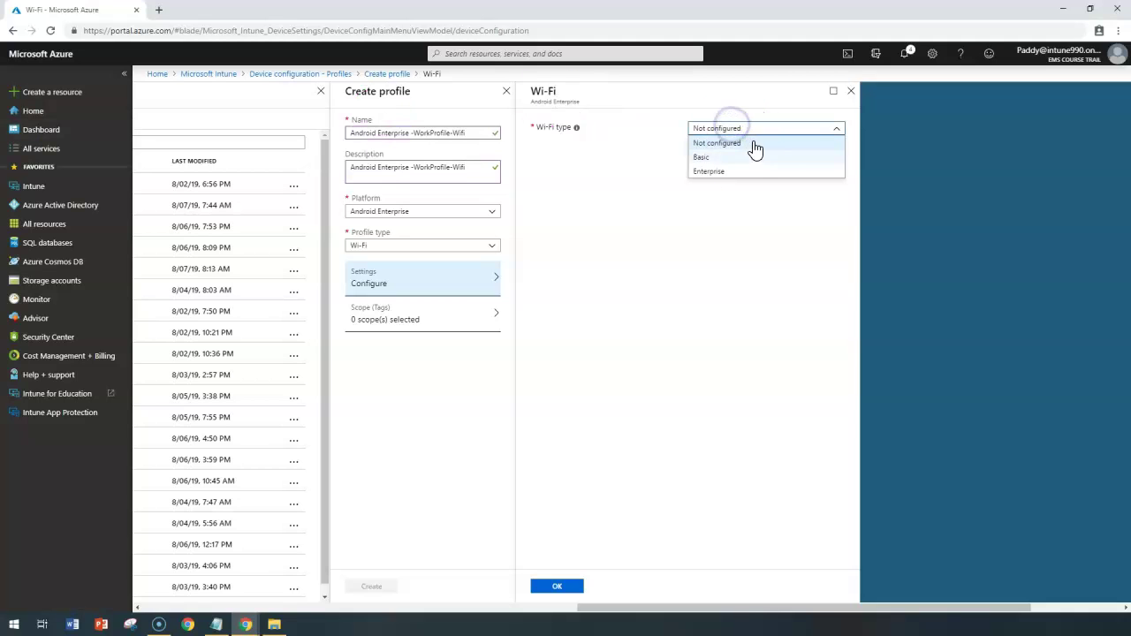
click(725, 175)
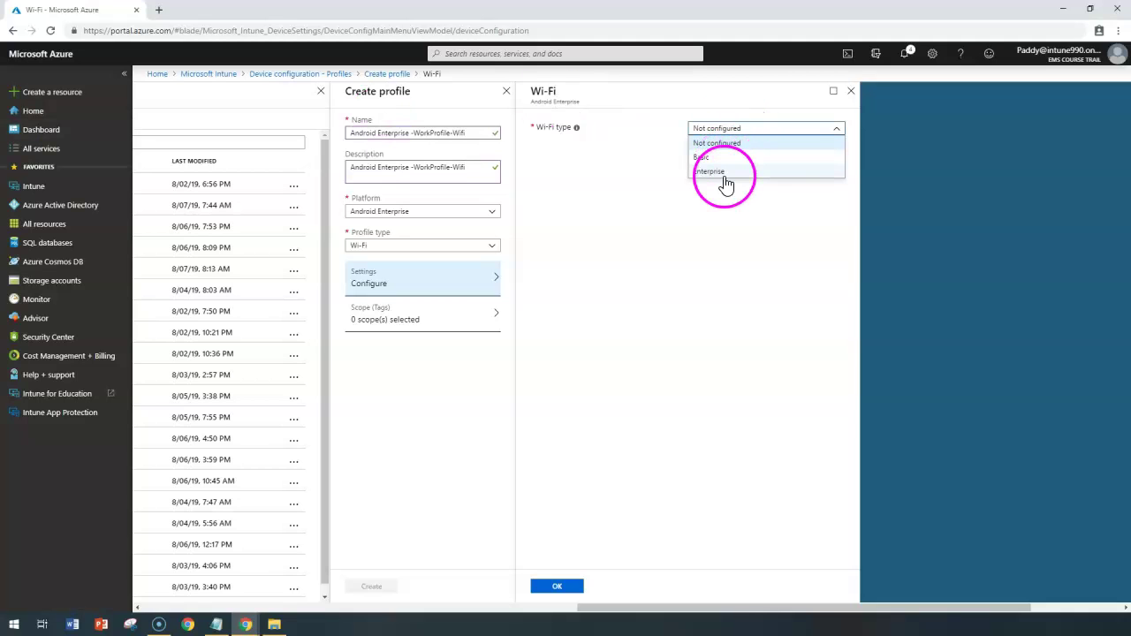
click(703, 157)
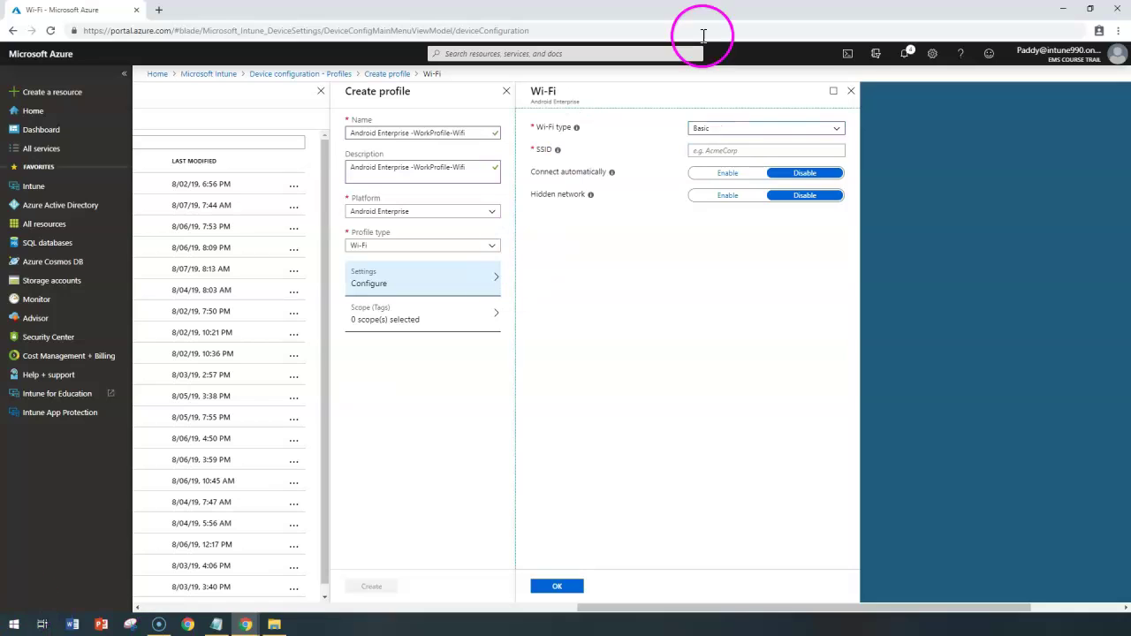
click(713, 151)
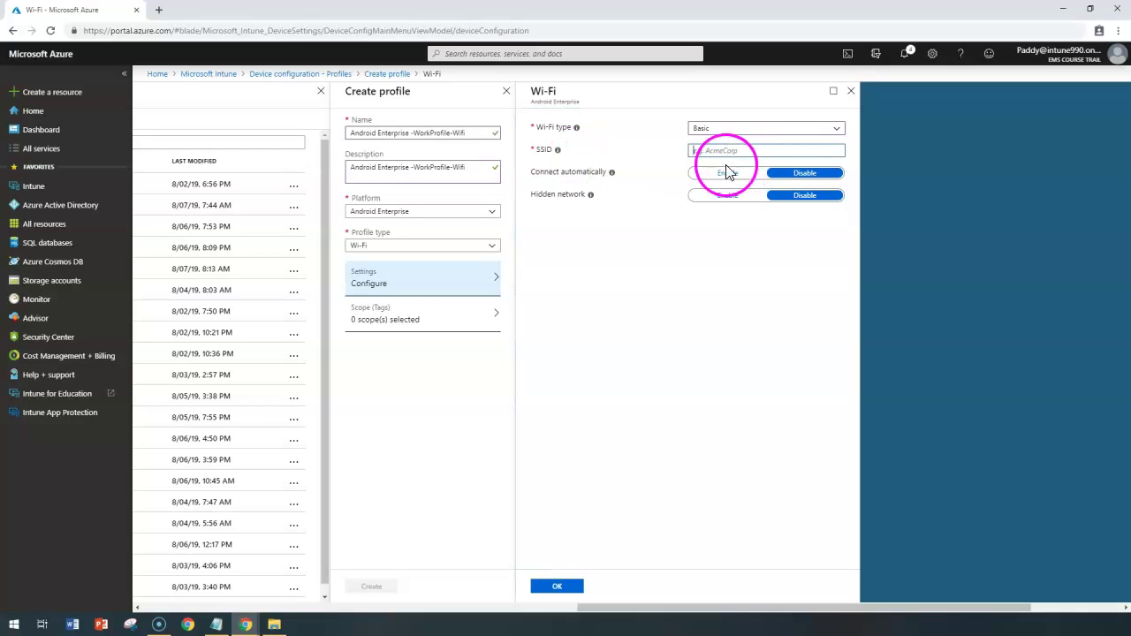
click(705, 159)
text(Redmond-corp-Office)
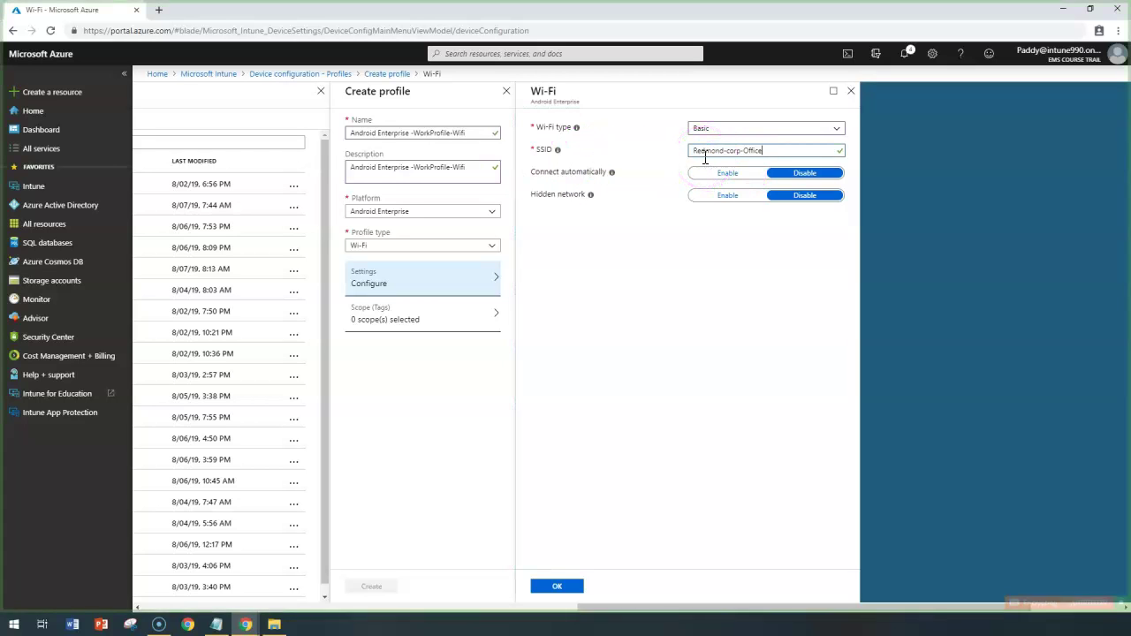
click(746, 150)
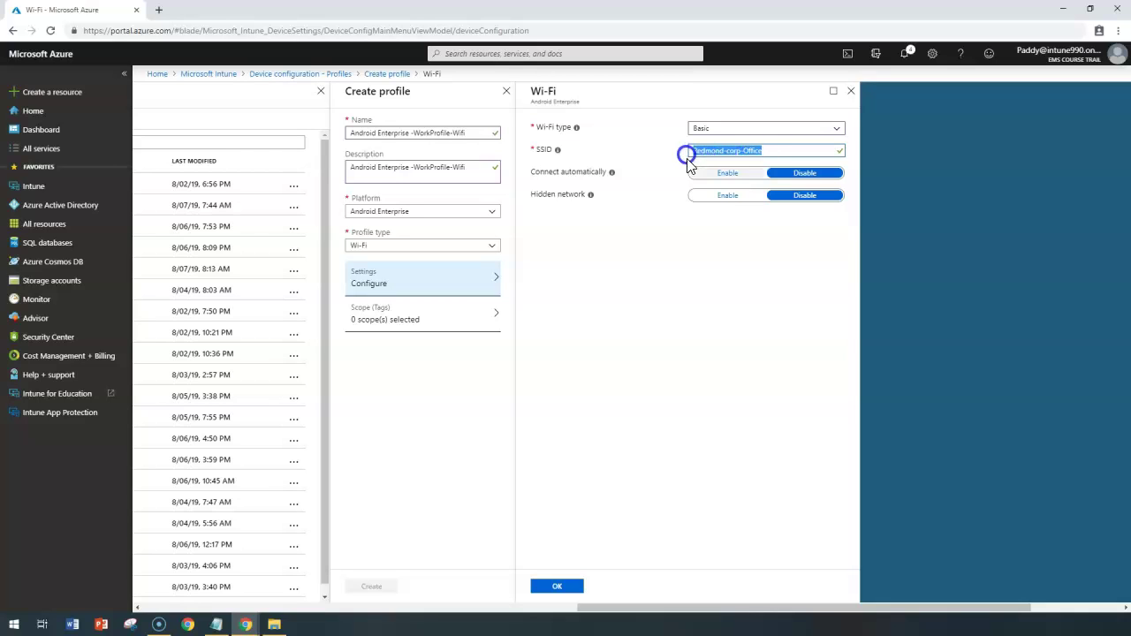
Enable Connect automatically, and toggle Hidden network on, then back to Disable.
drag(688, 164, 568, 175)
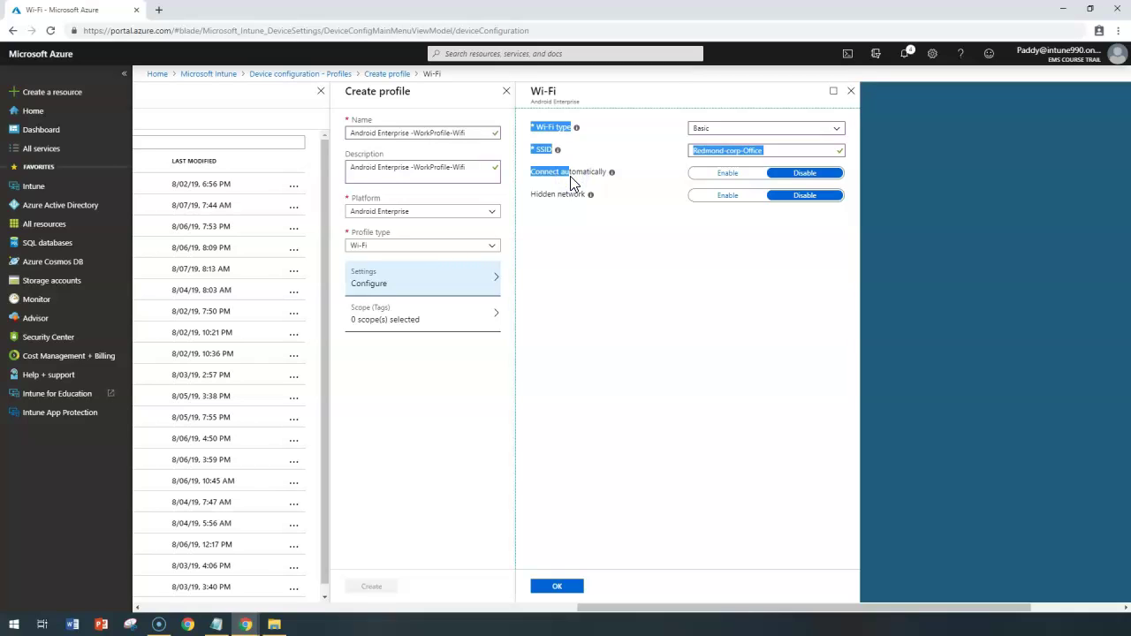
drag(570, 181, 651, 189)
click(714, 164)
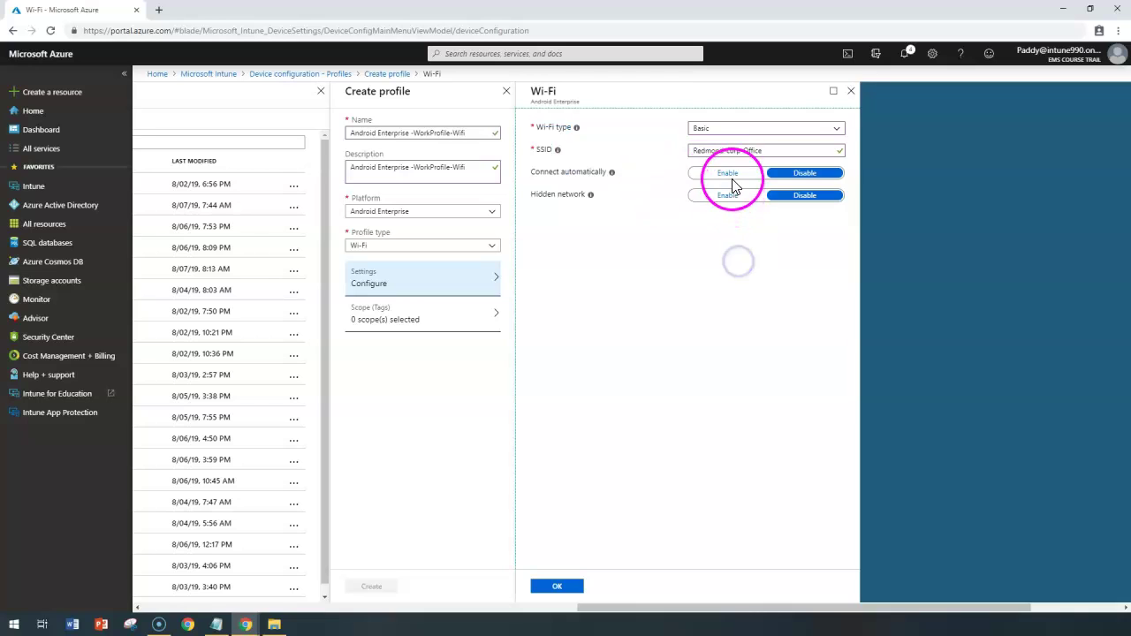
click(731, 174)
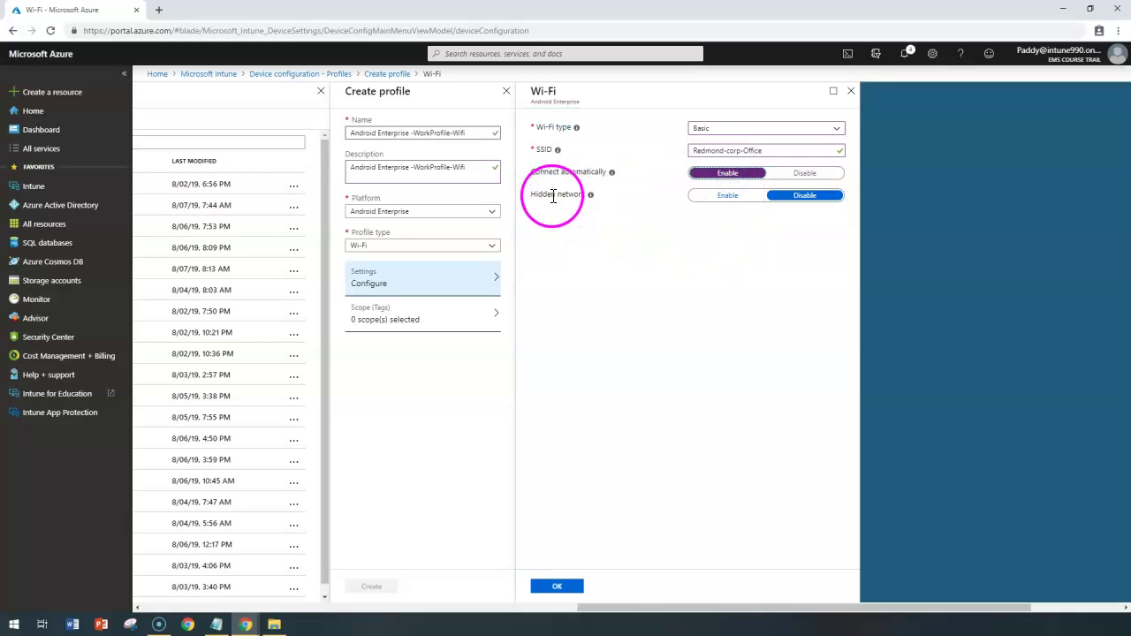
click(726, 197)
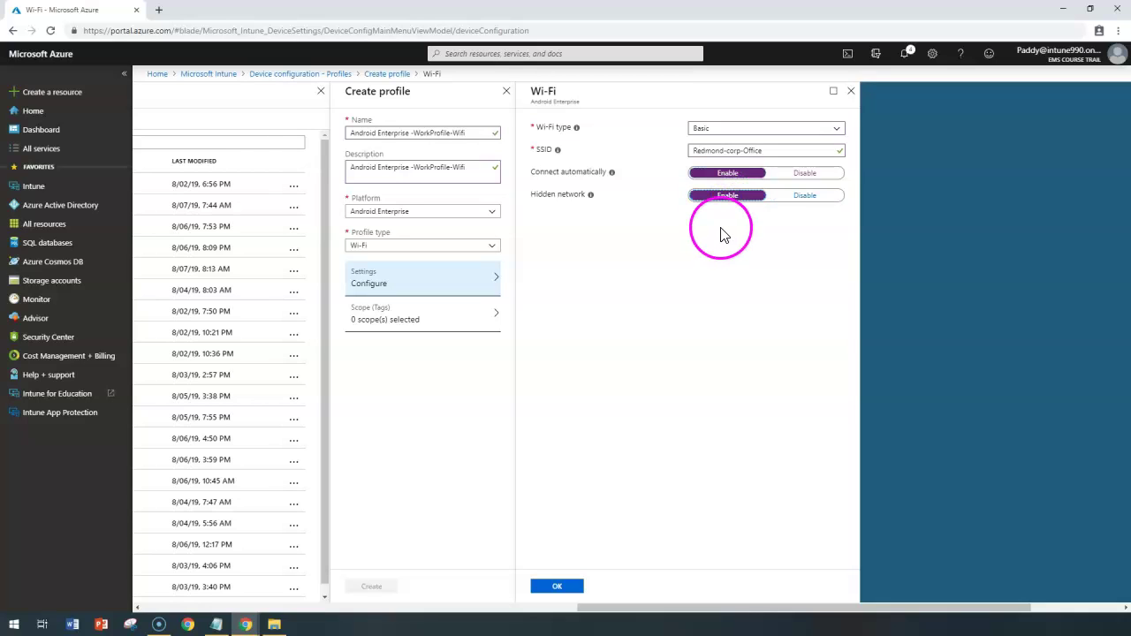
click(804, 195)
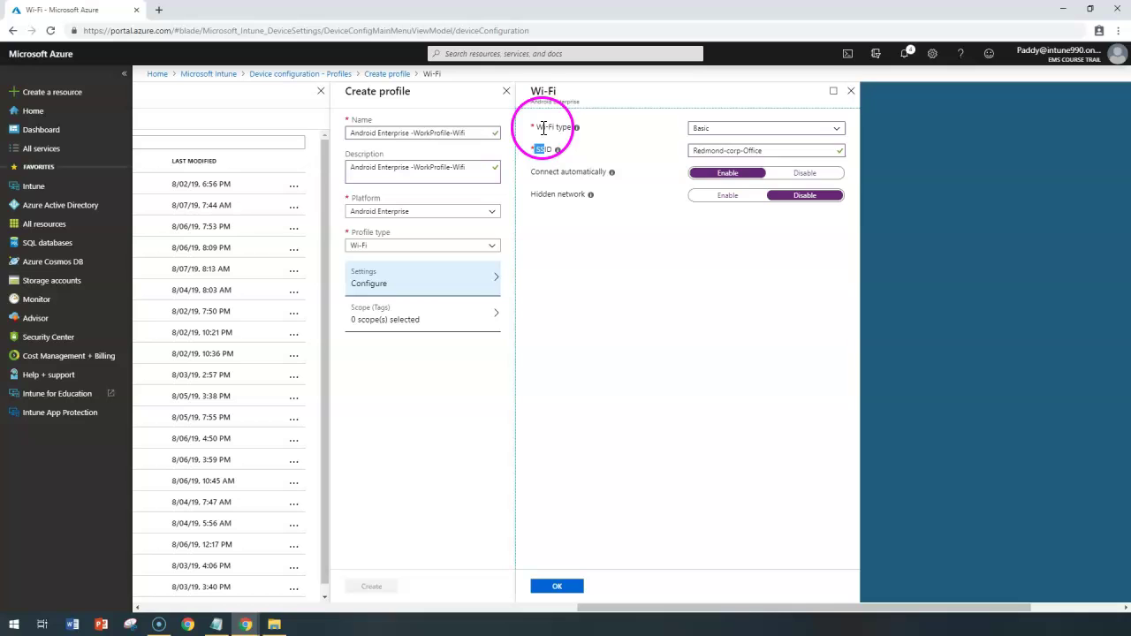
Switch the Wi-Fi type from Basic to Enterprise.
click(725, 128)
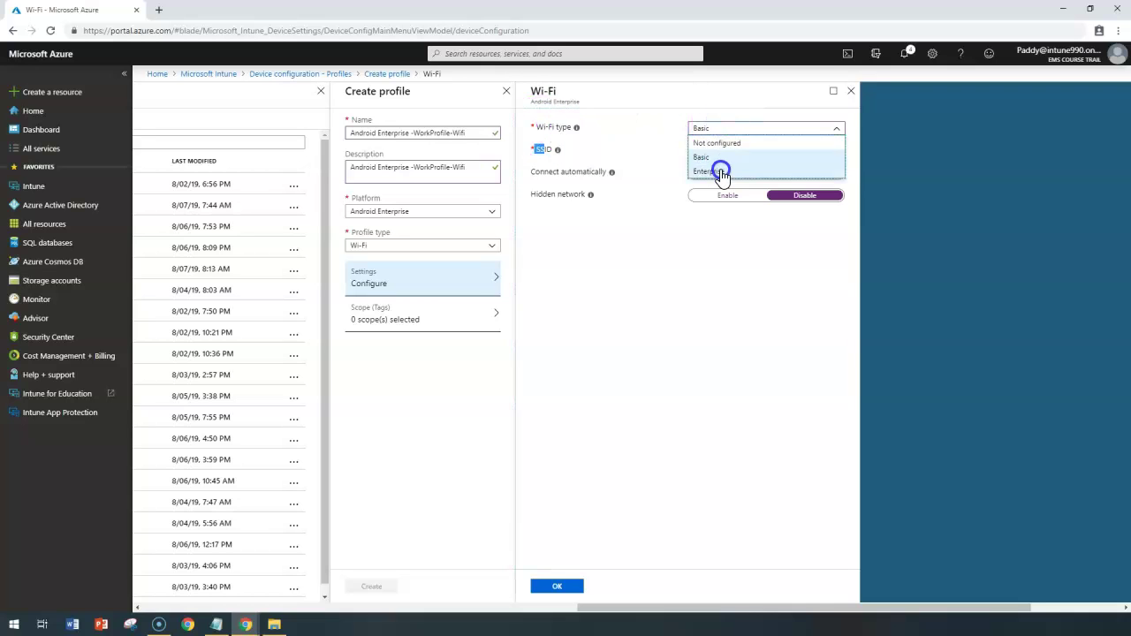
click(723, 172)
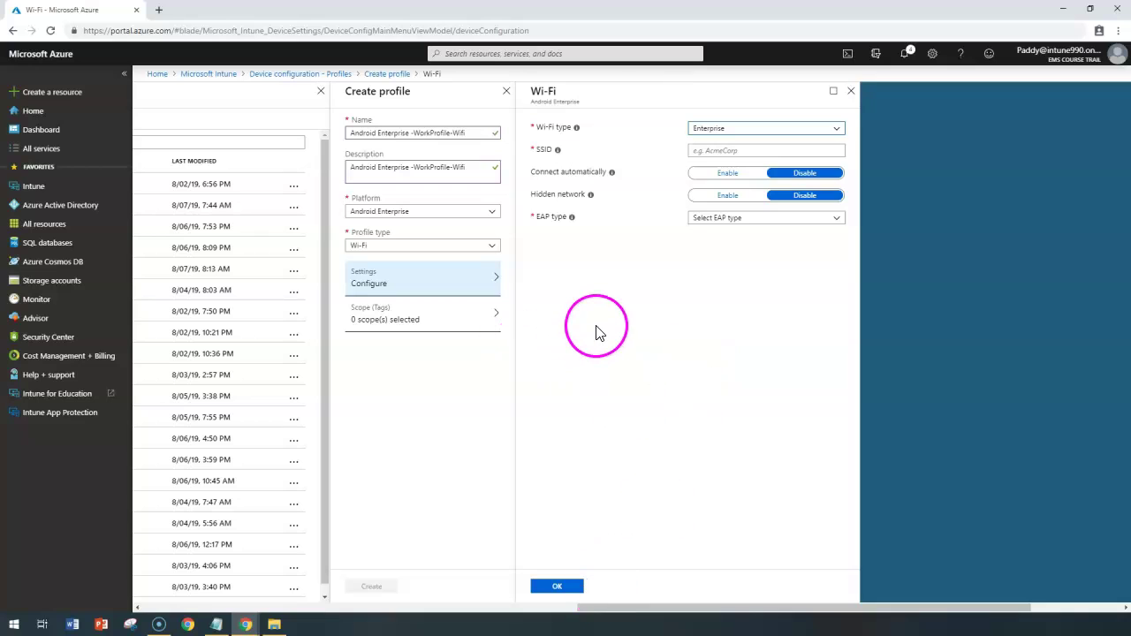
click(534, 174)
click(555, 196)
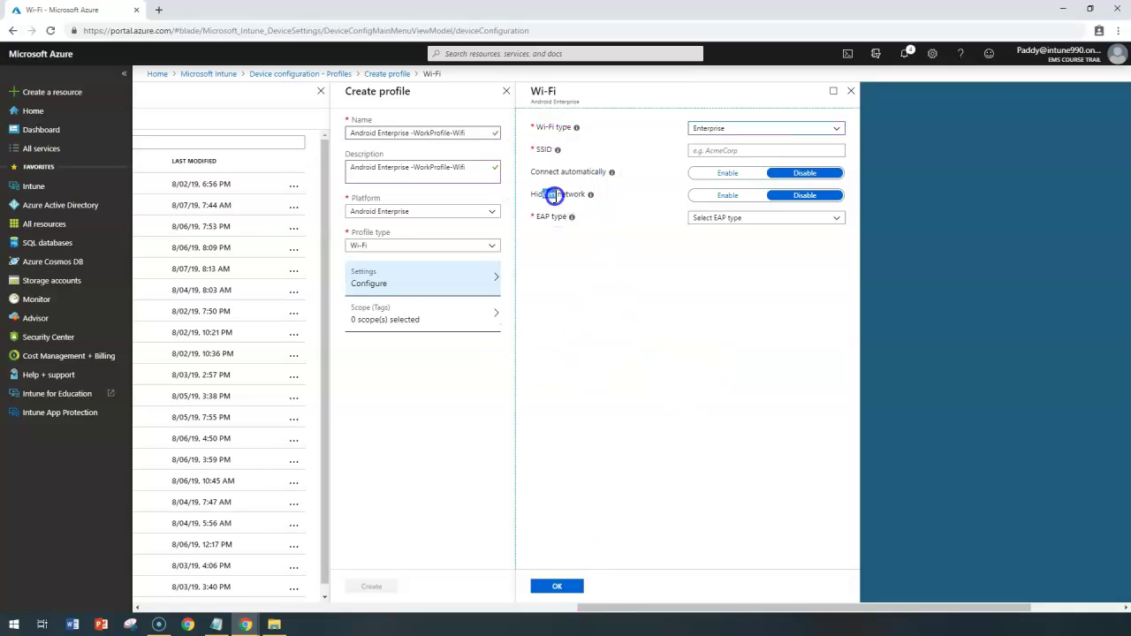
mouse_move(569, 222)
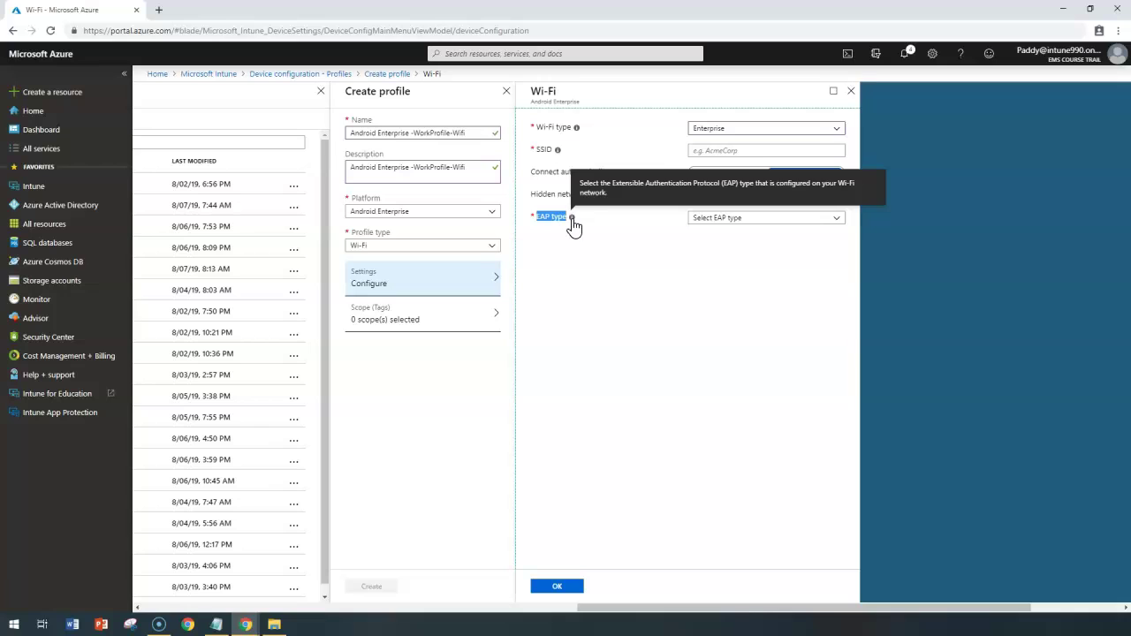
Choose EAP - TLS and review the Server Trust and Client Authentication certificate fields.
click(745, 220)
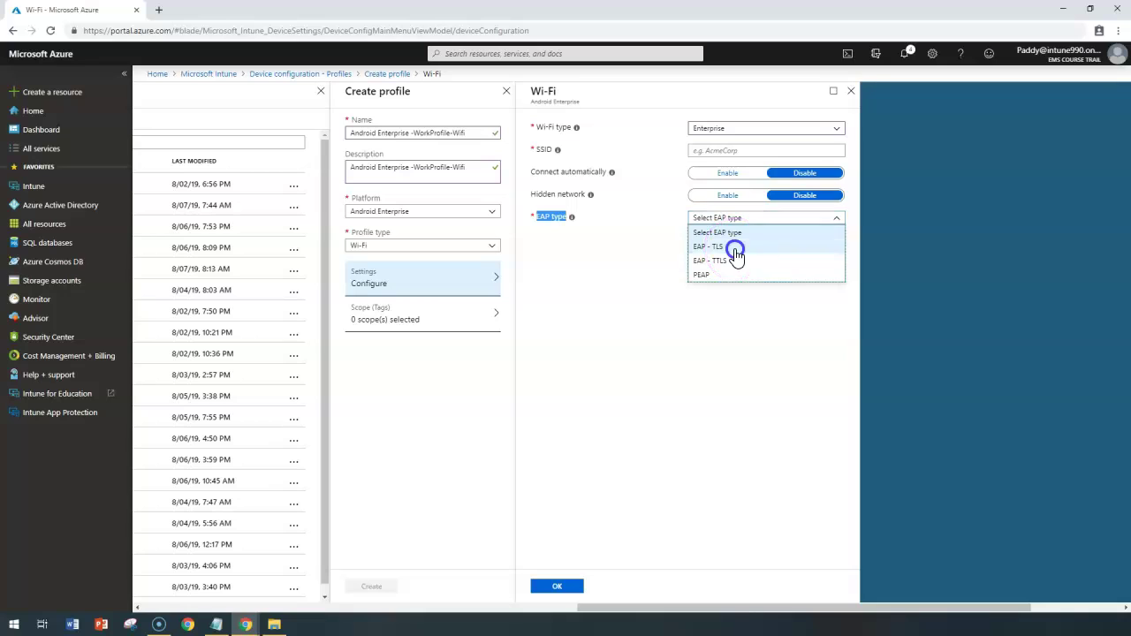
click(734, 248)
click(624, 281)
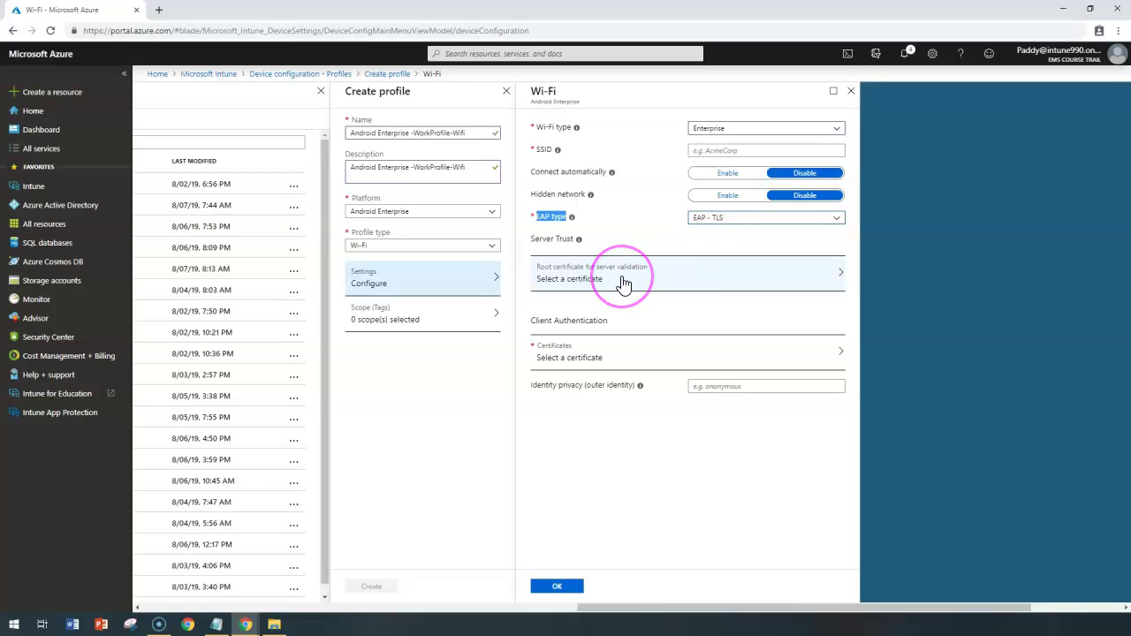
click(624, 355)
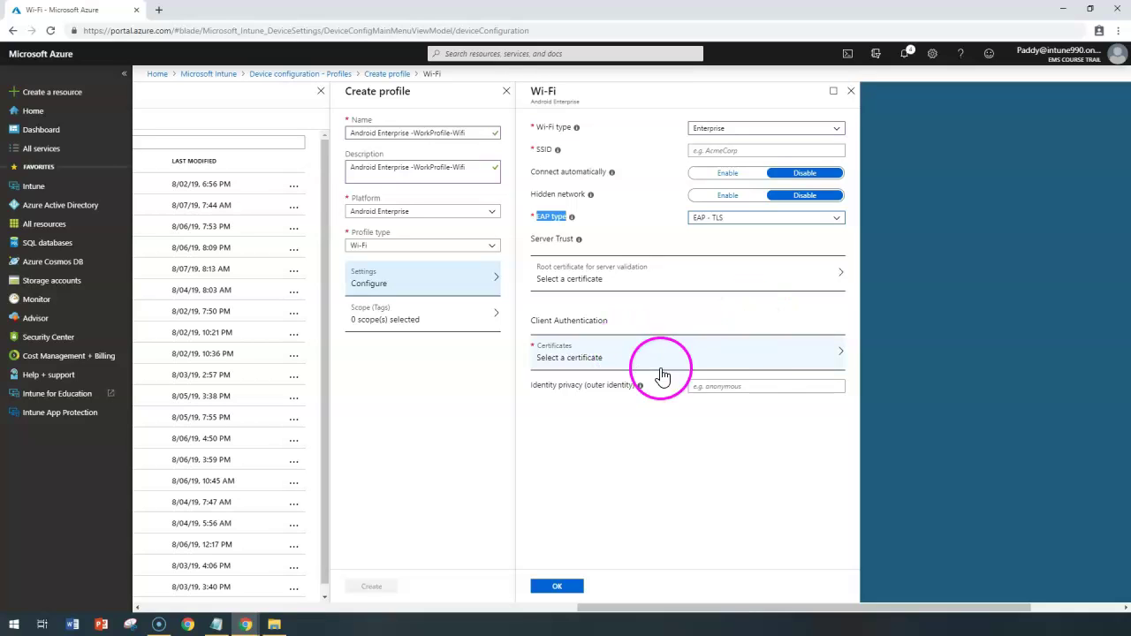
Change the EAP type to EAP - TTLS with Username and password authentication.
click(724, 221)
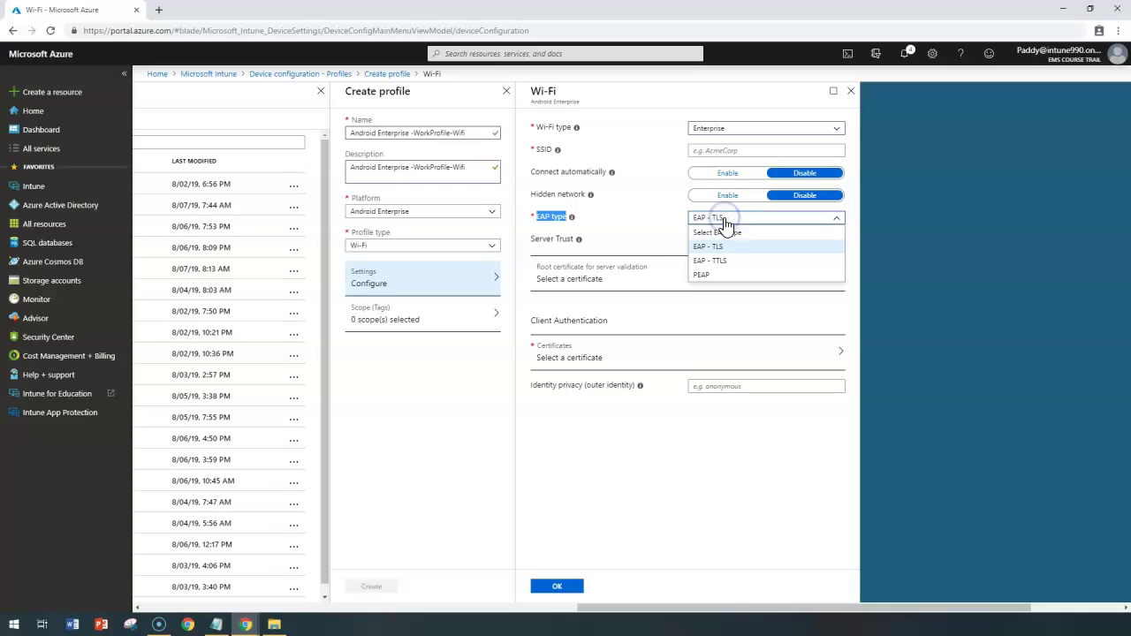
drag(715, 261, 741, 263)
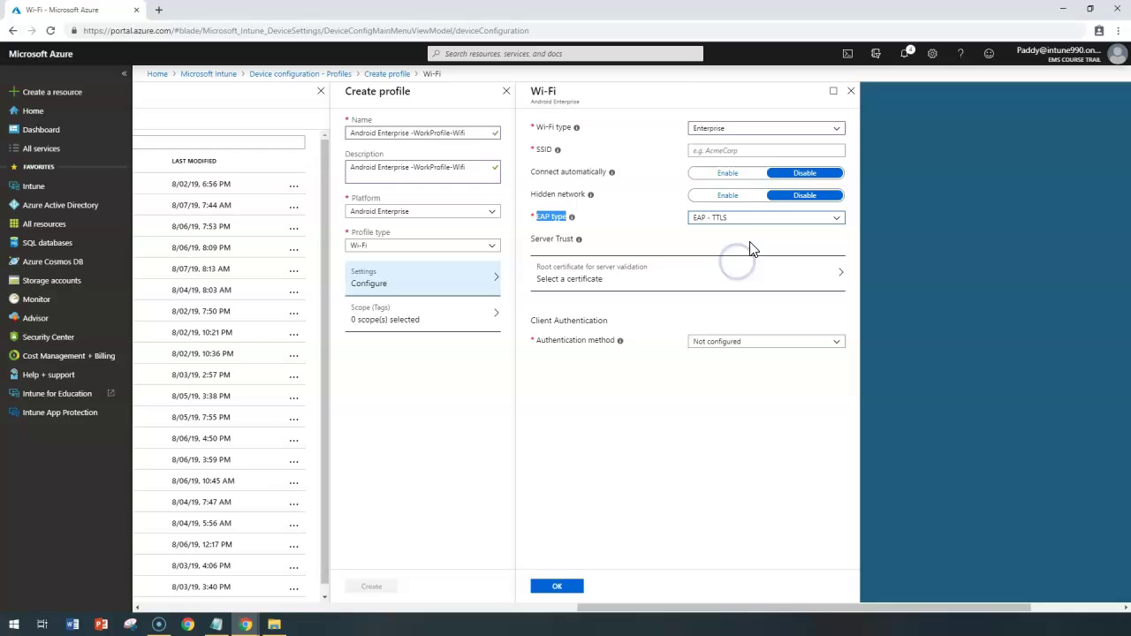
click(723, 344)
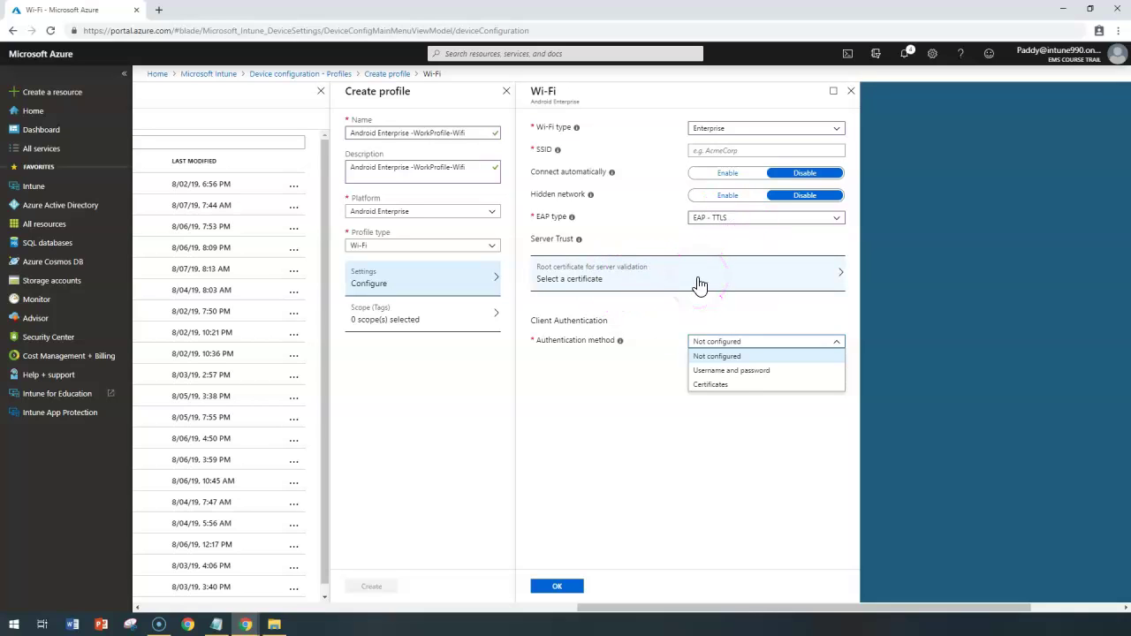
click(730, 370)
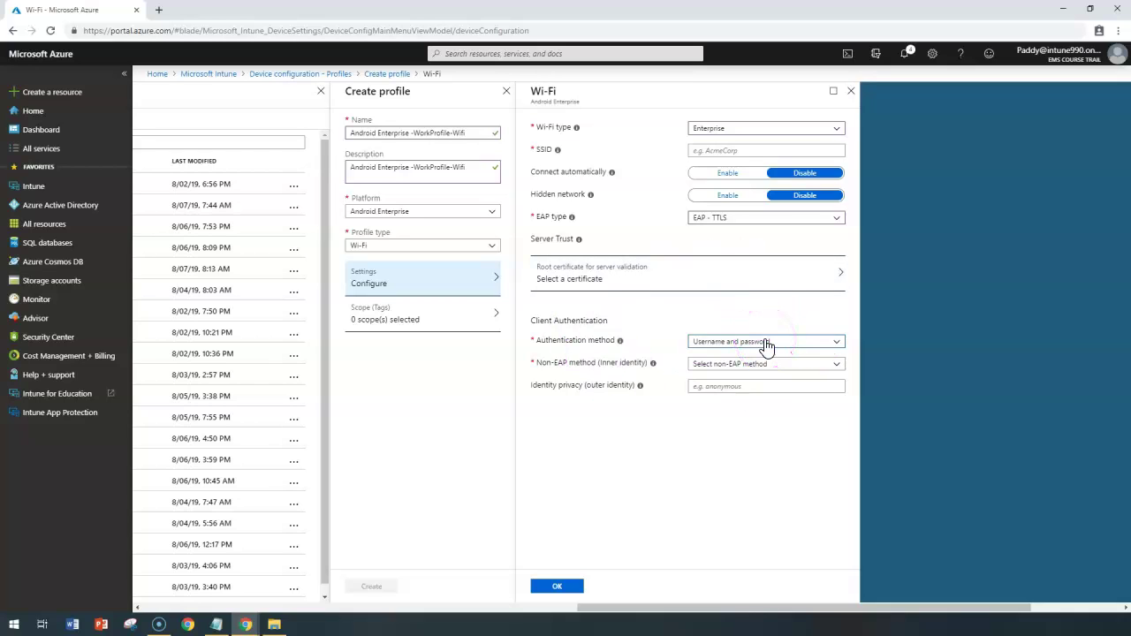
click(536, 217)
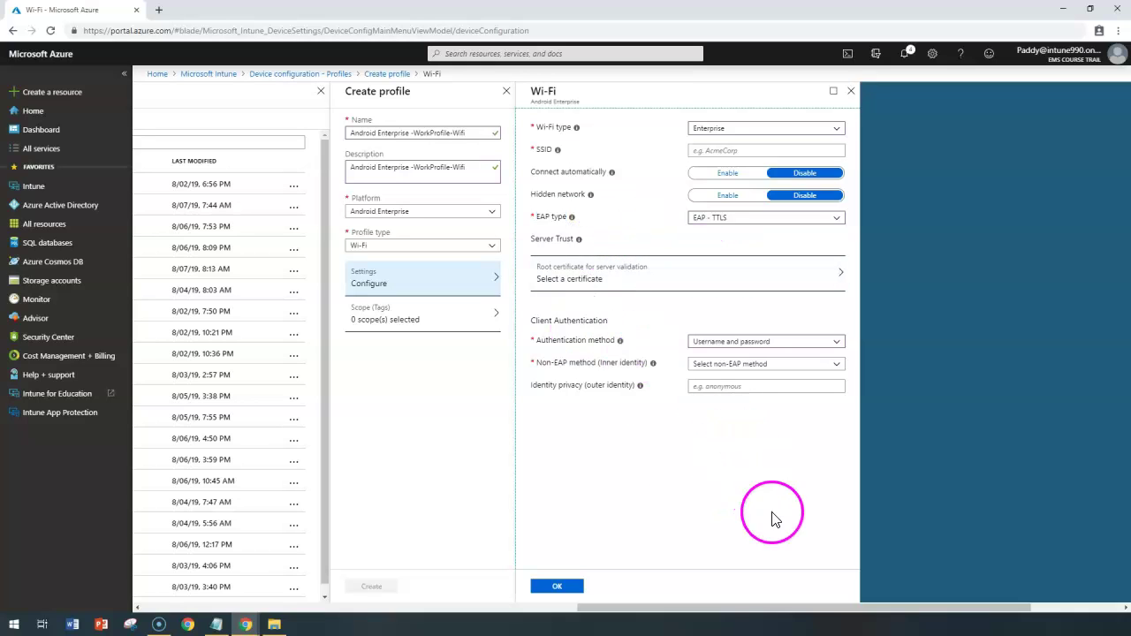
Change the EAP type to PEAP, leaving the authentication method Not configured.
click(707, 221)
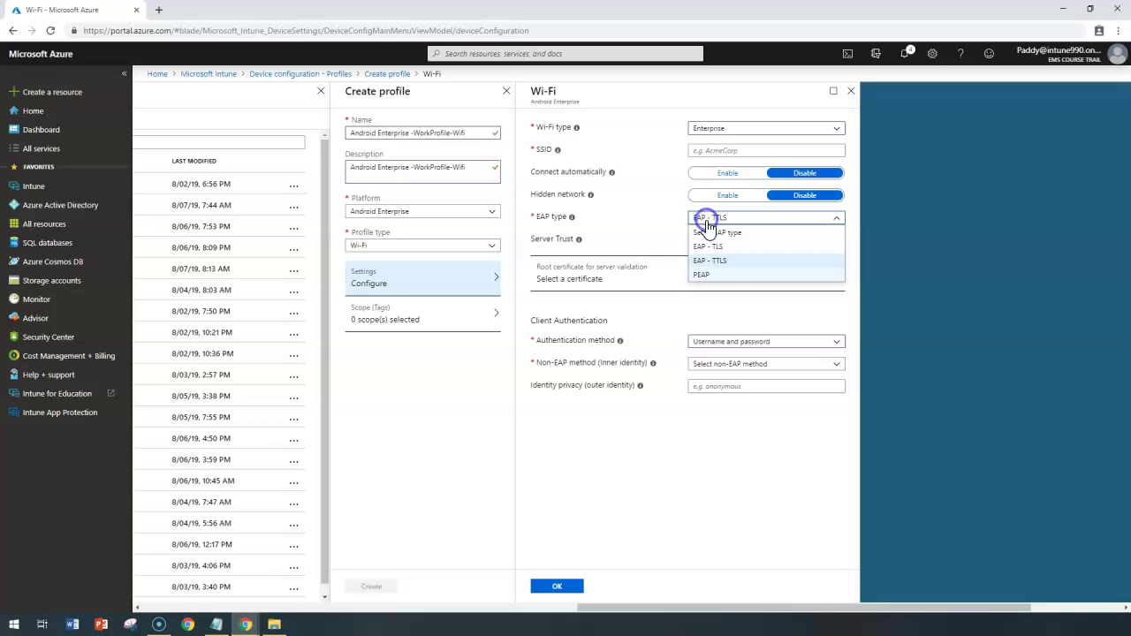
click(698, 275)
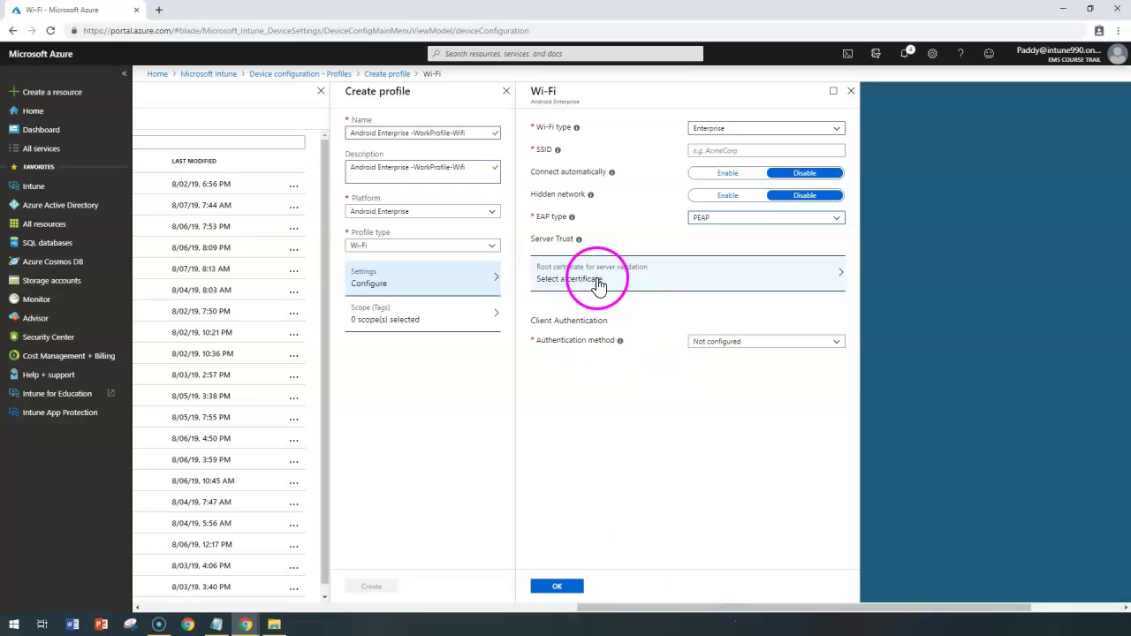
click(767, 342)
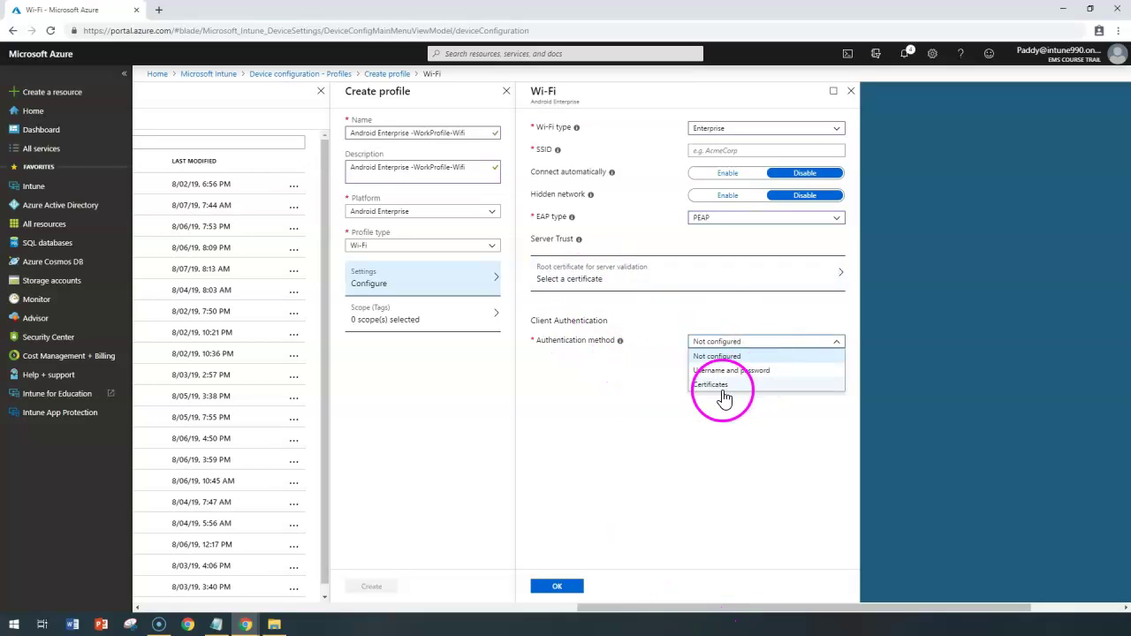
click(727, 488)
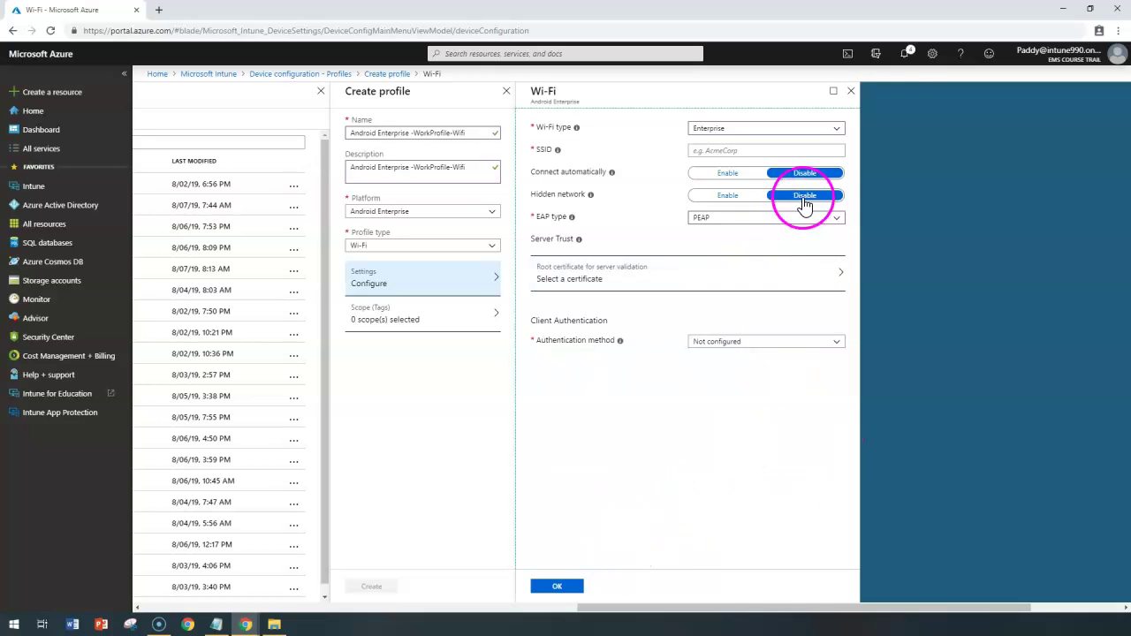
Revert to Basic Wi-Fi with SSID 'Redmond-corp-Office' and Connect automatically enabled.
click(757, 128)
click(727, 156)
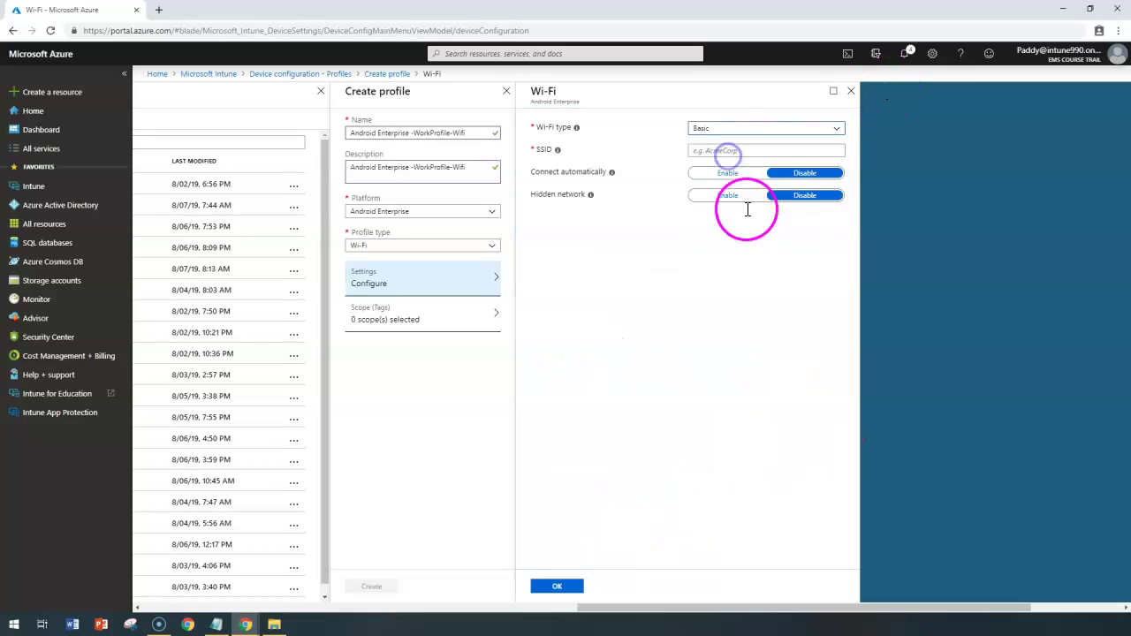
text(Redmond-corp-Office)
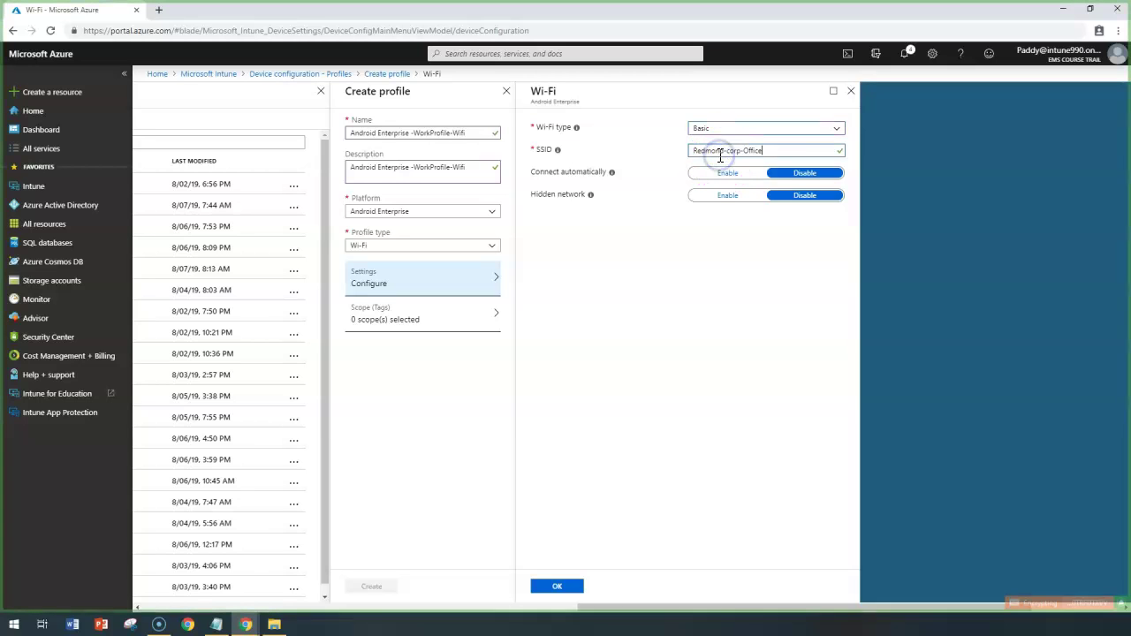
click(723, 175)
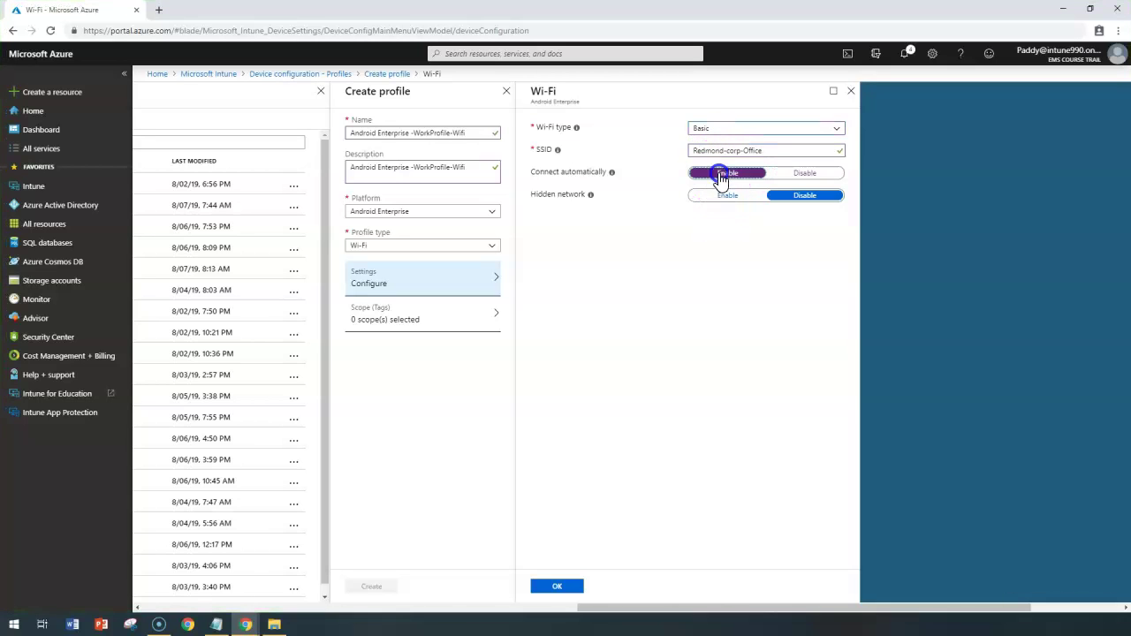
Confirm the Wi-Fi settings and create the profile.
click(553, 587)
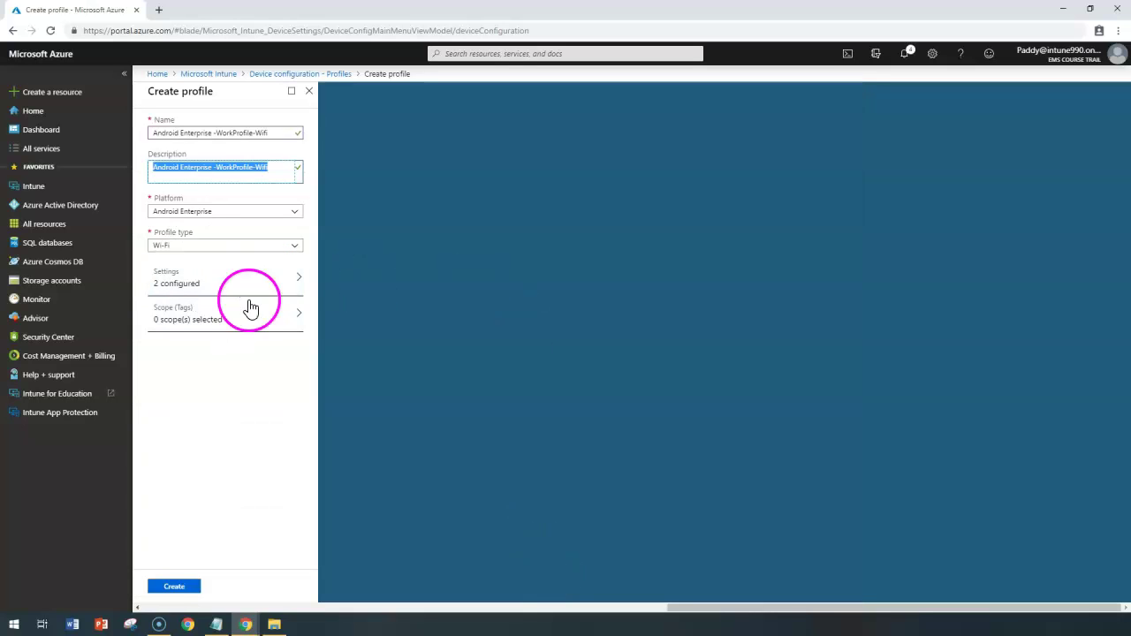
click(173, 588)
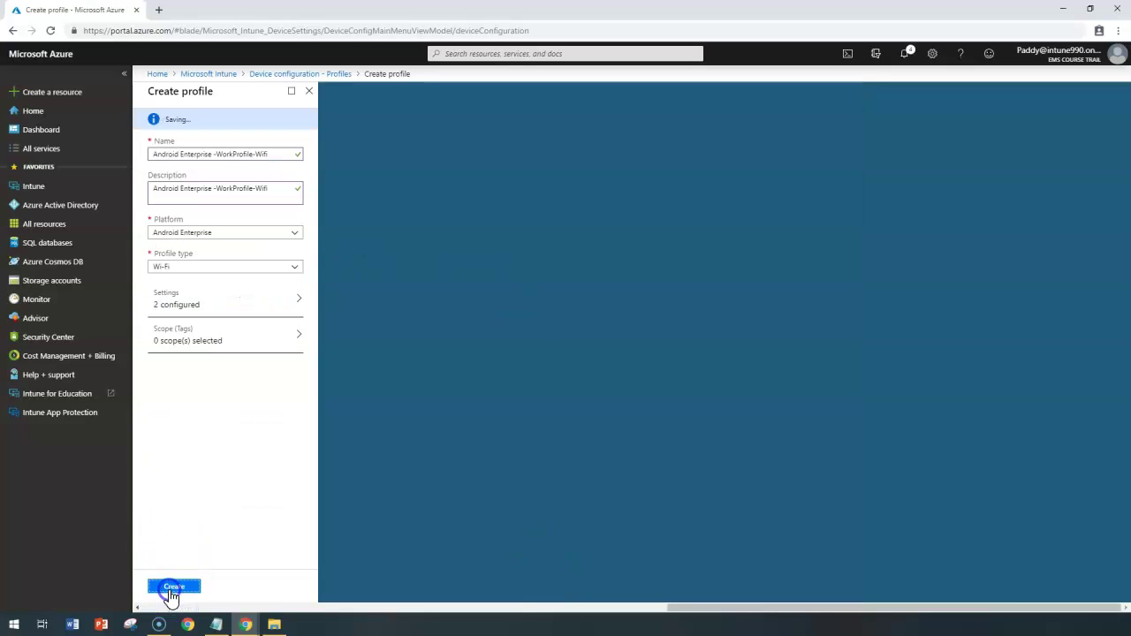
click(179, 577)
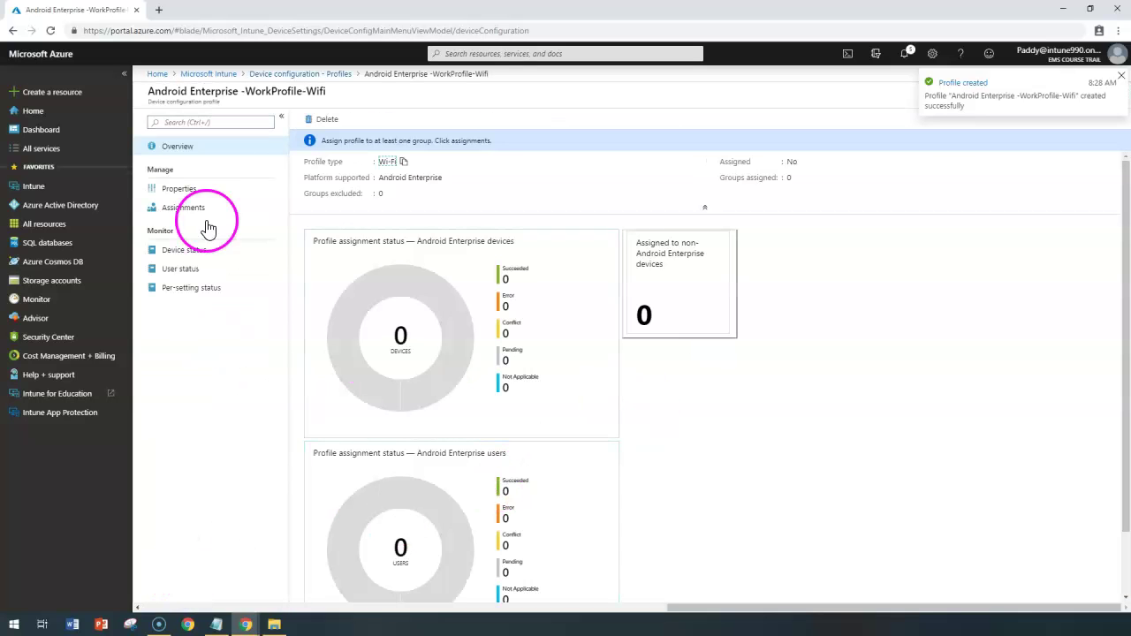
Include the All-EMS-Enabled-Users group in the profile's assignments and save.
click(183, 212)
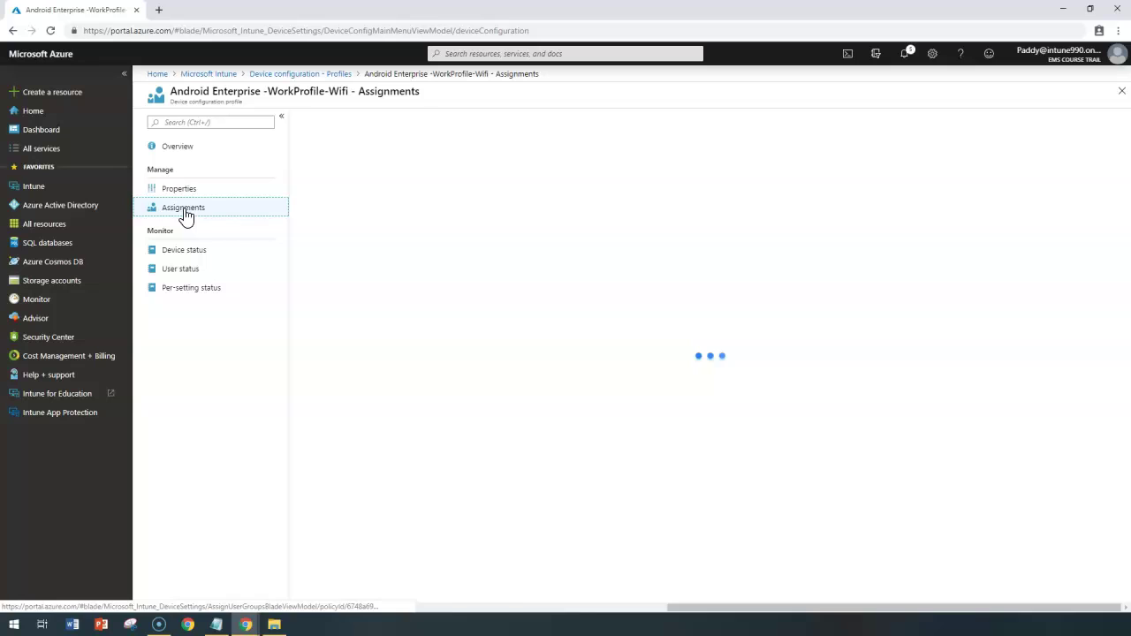
click(422, 219)
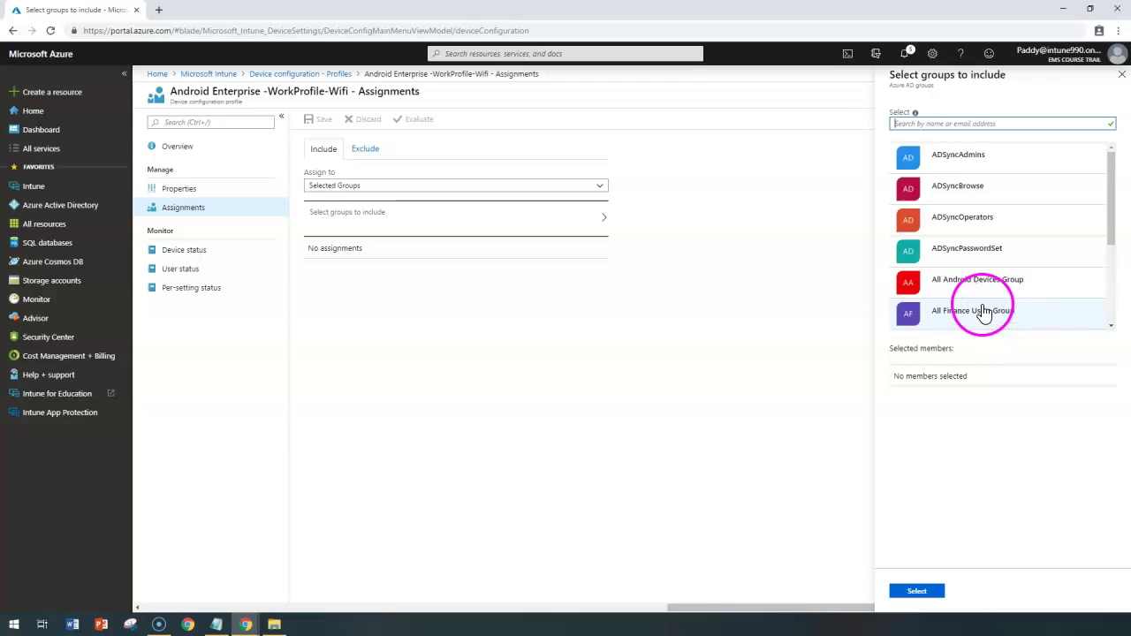
scroll(1007, 301, down, 1)
scroll(1010, 291, down, 1)
click(969, 282)
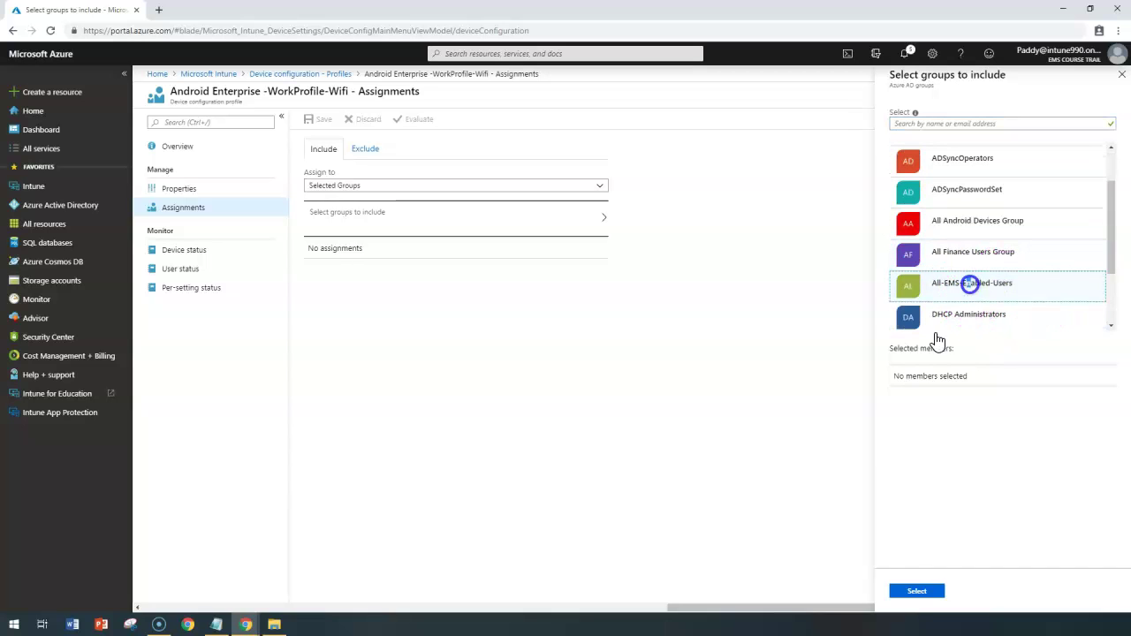
click(969, 284)
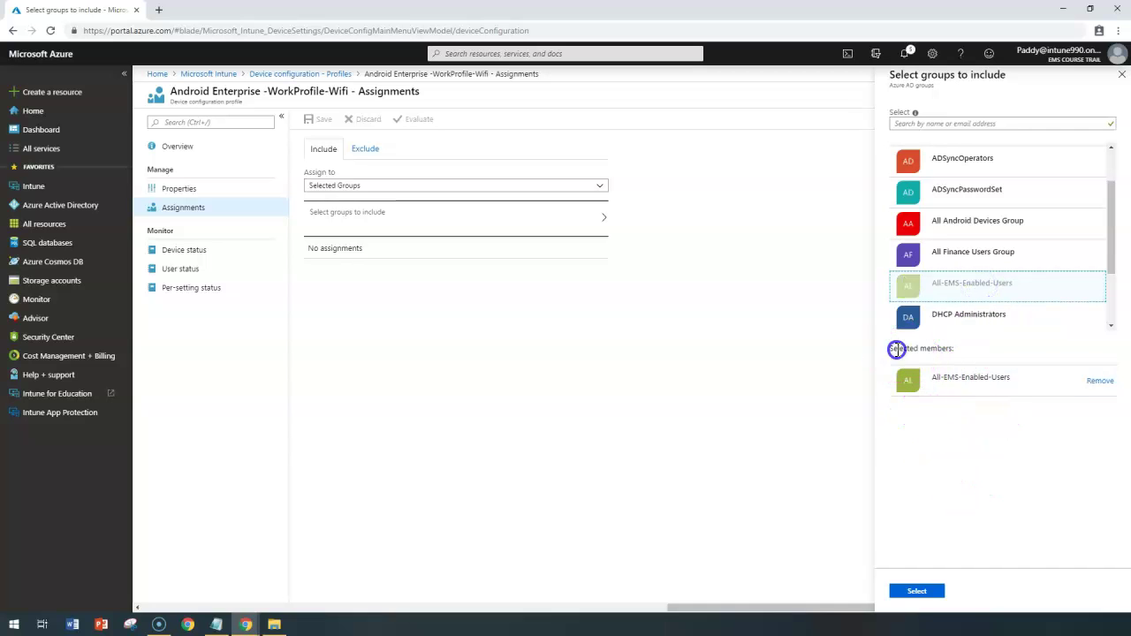
click(919, 590)
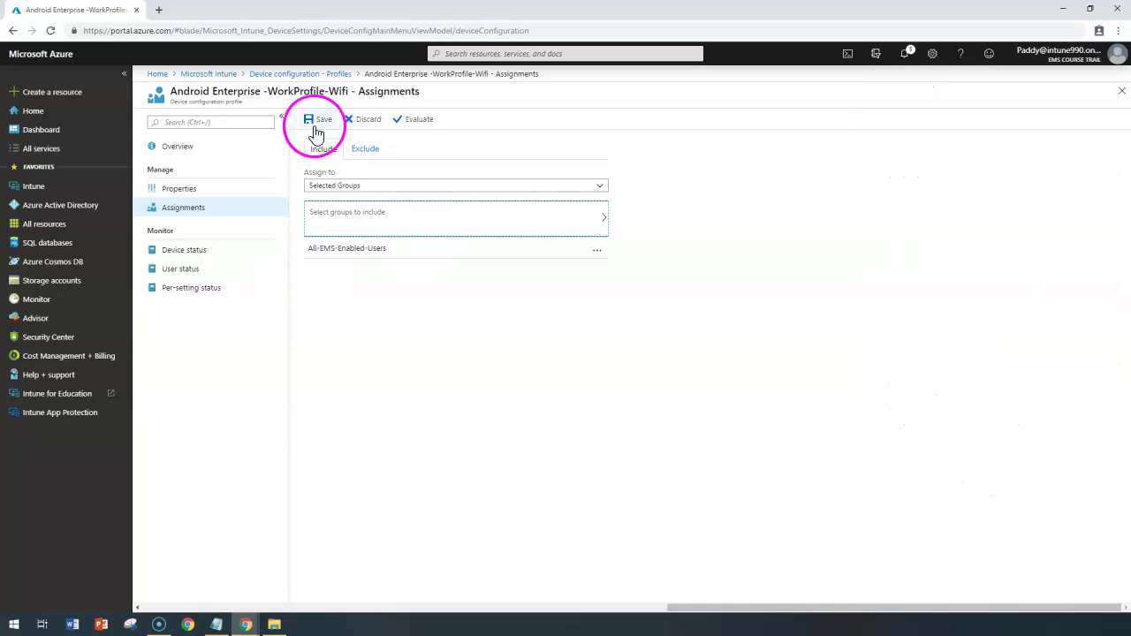
click(316, 131)
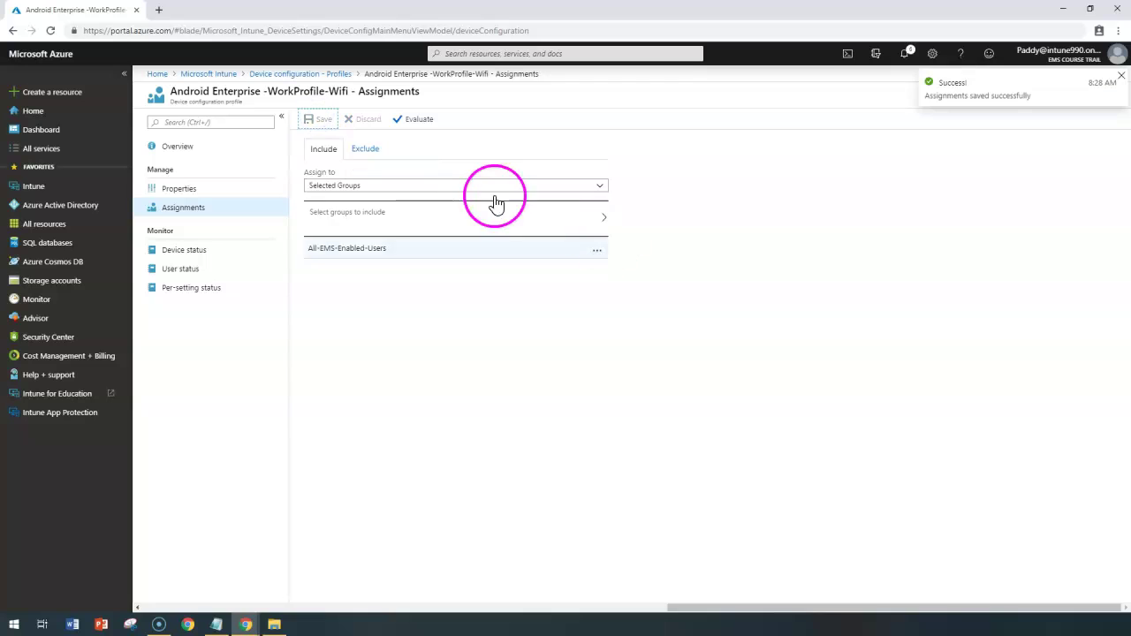